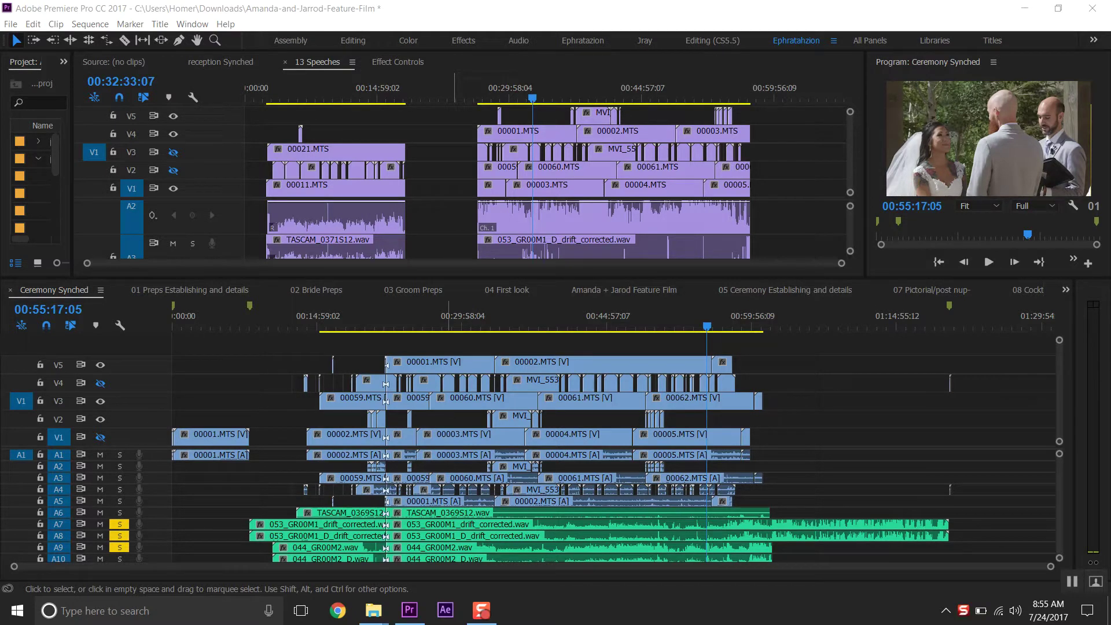
# - Review the middle of the ceremony, zooming the timeline and stepping through edit points
pyautogui.click(445, 324)
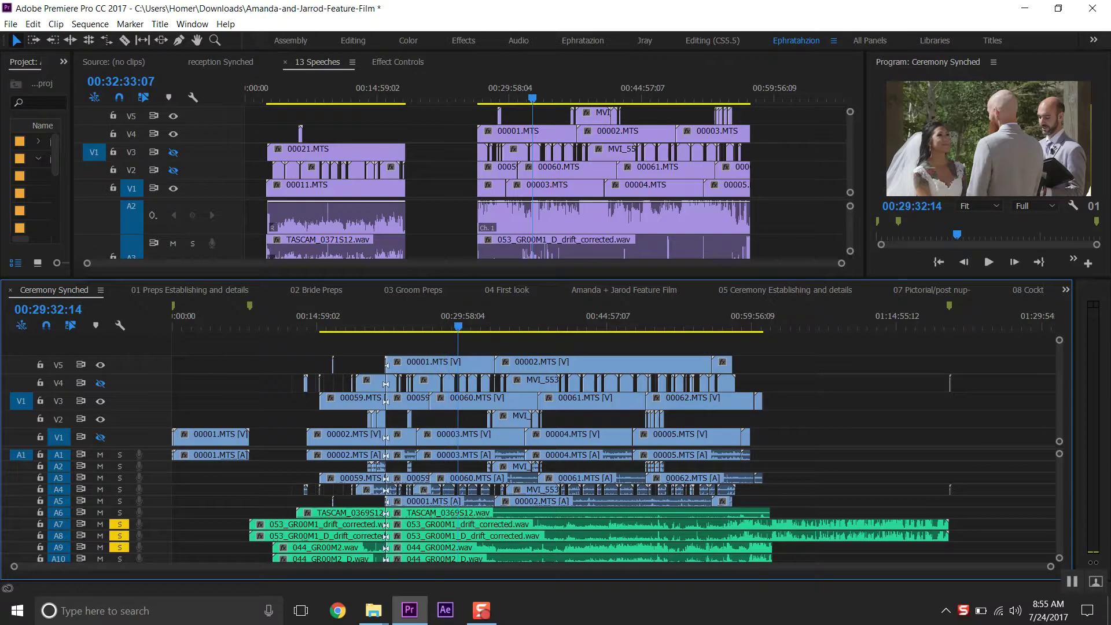
pyautogui.press('=')
pyautogui.press('-')
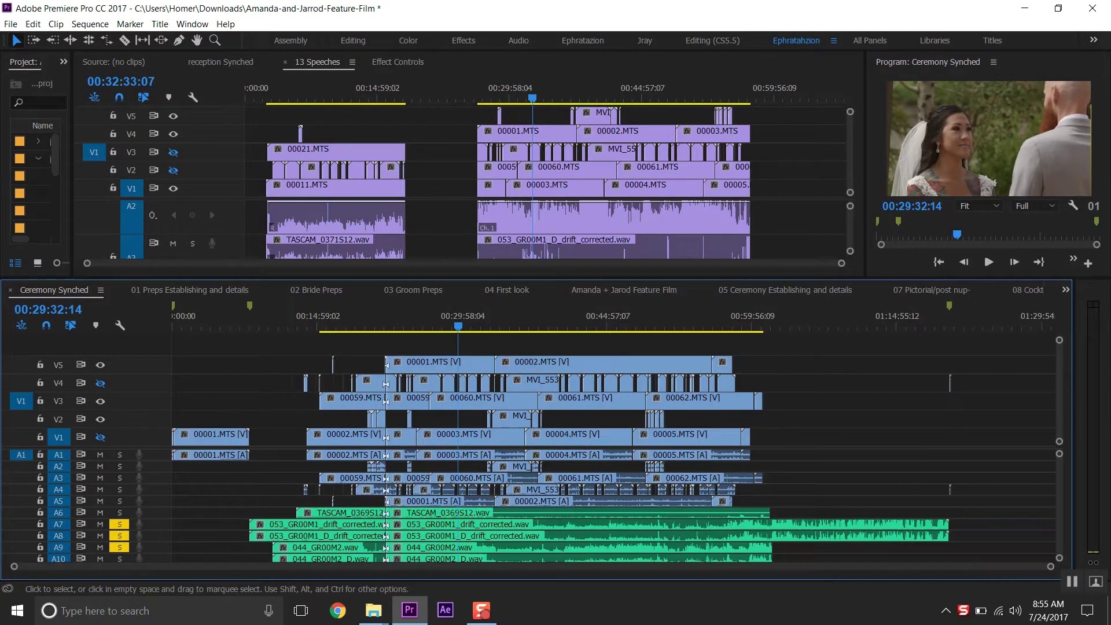
pyautogui.press('=')
pyautogui.press('-')
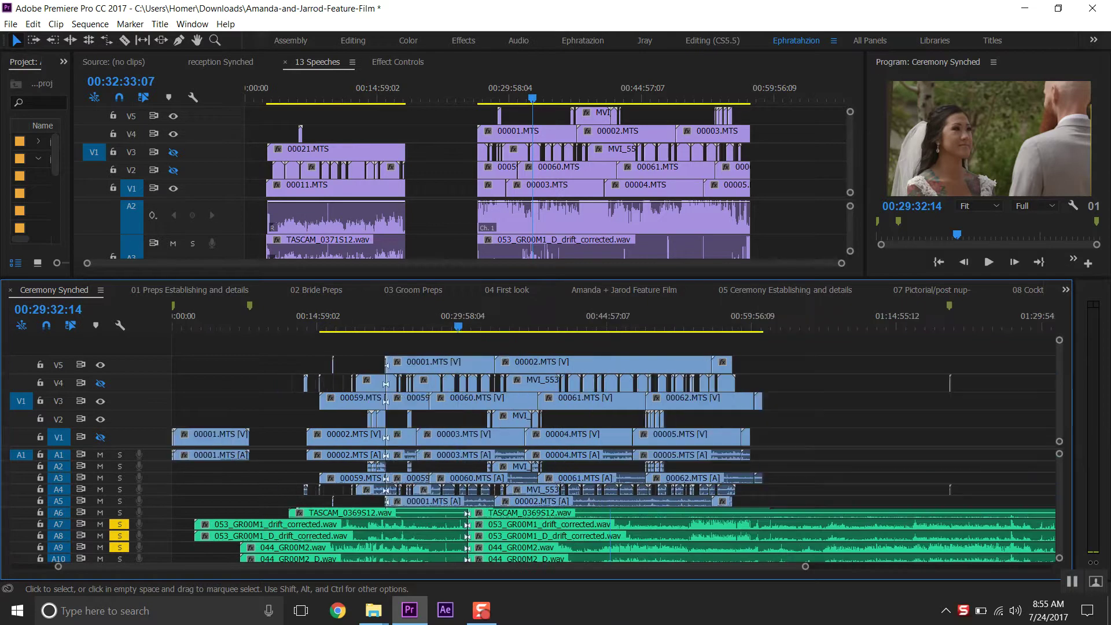
pyautogui.press('=')
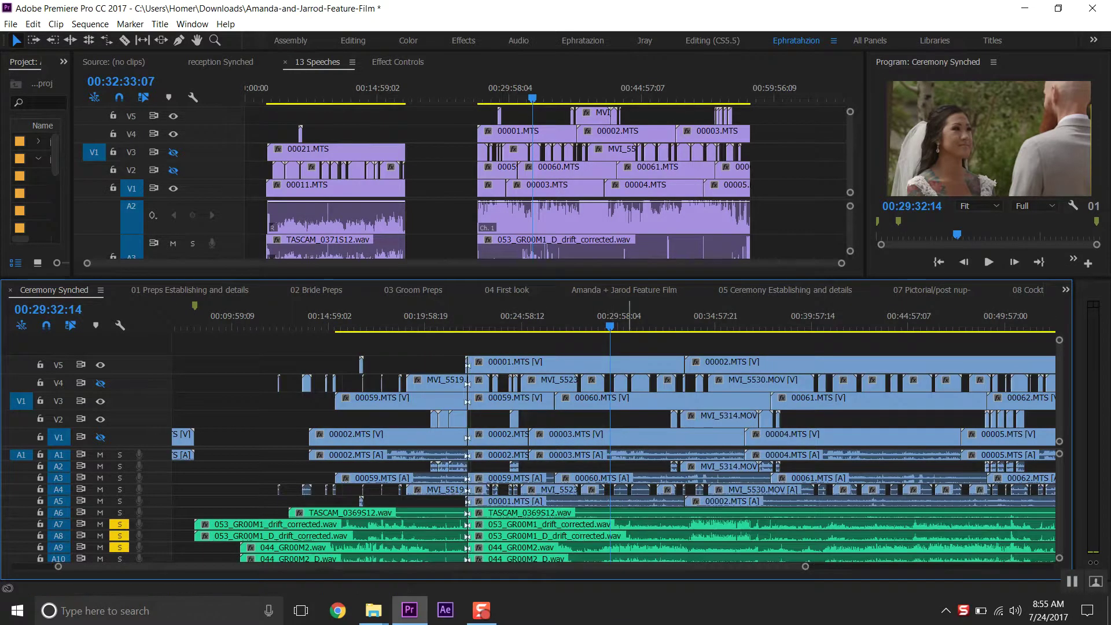
pyautogui.press('Down')
pyautogui.press('Down')
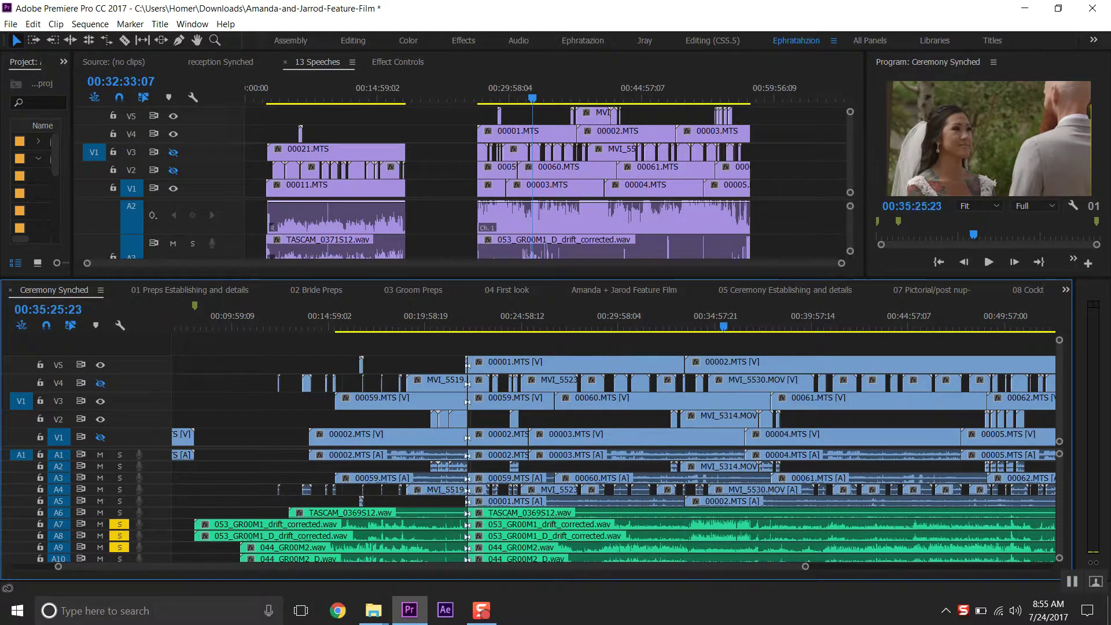
pyautogui.press('Down')
pyautogui.press('Down')
pyautogui.press('Down')
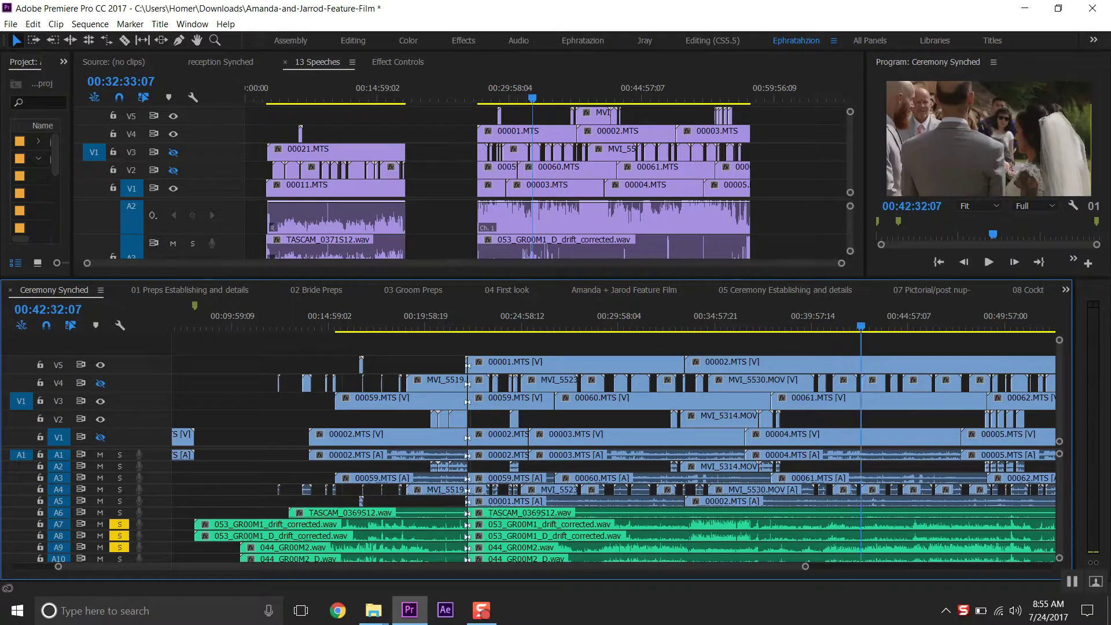
pyautogui.press('space')
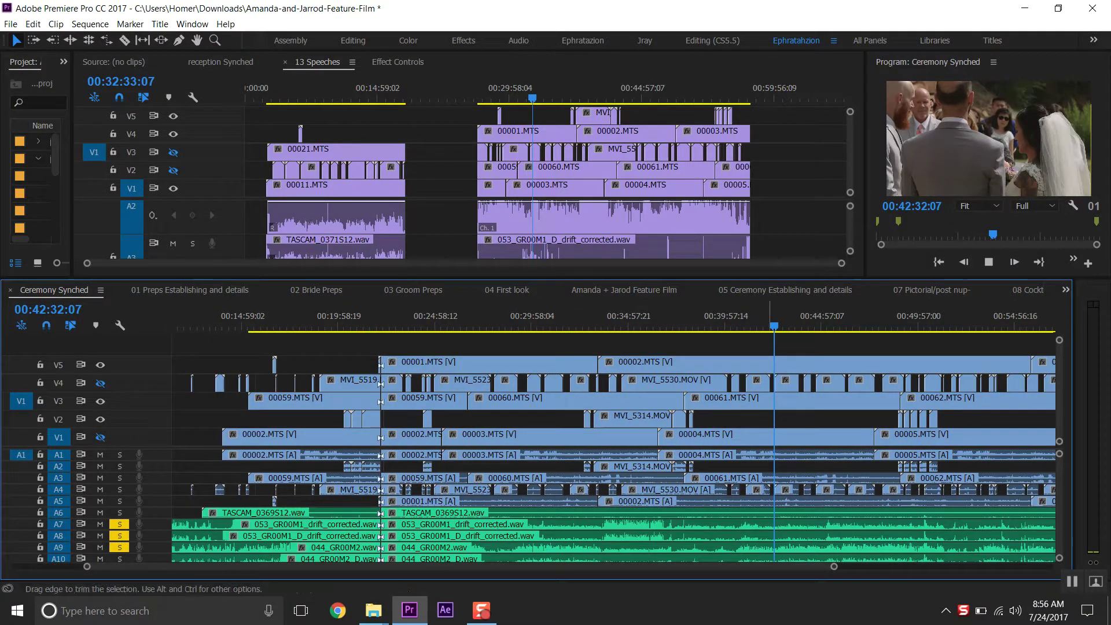
pyautogui.press('Up')
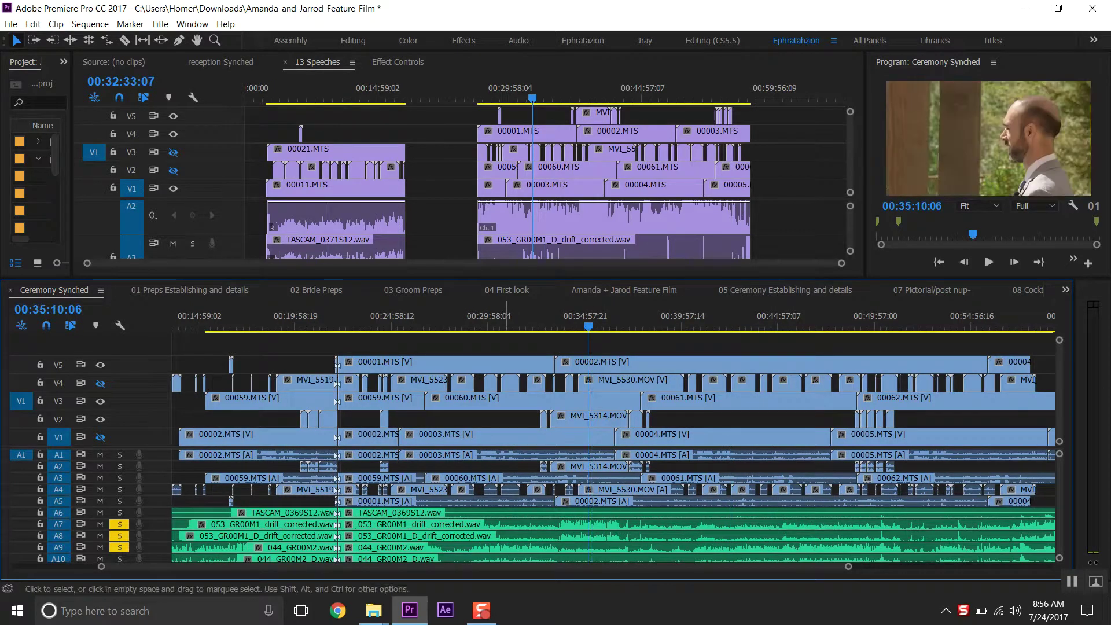
# - Select then deselect the 00001 and 00002.MTS clips, and zoom in near 00:29:19
pyautogui.moveTo(504, 350); pyautogui.dragTo(1018, 368)
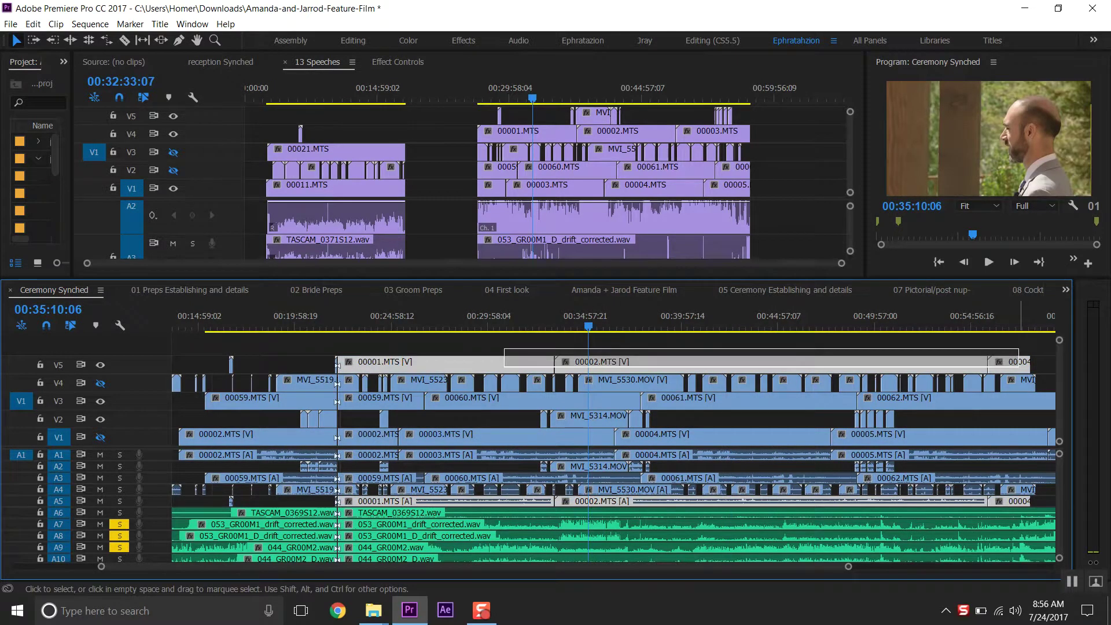
pyautogui.hotkey('ctrl', 'shift', 'a')
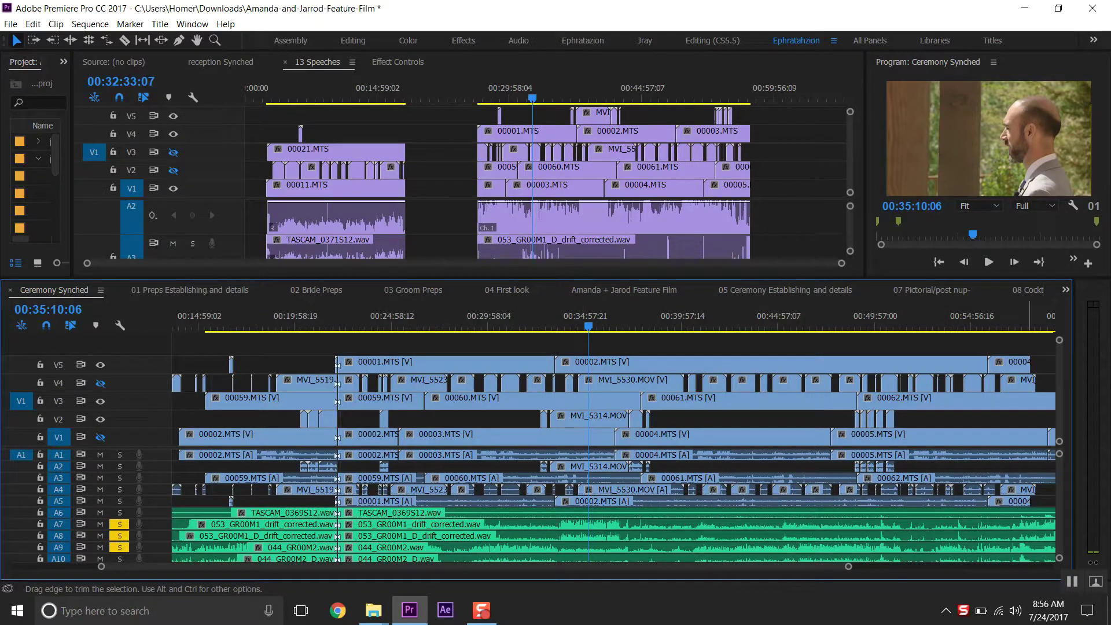
pyautogui.click(1005, 326)
pyautogui.press('=')
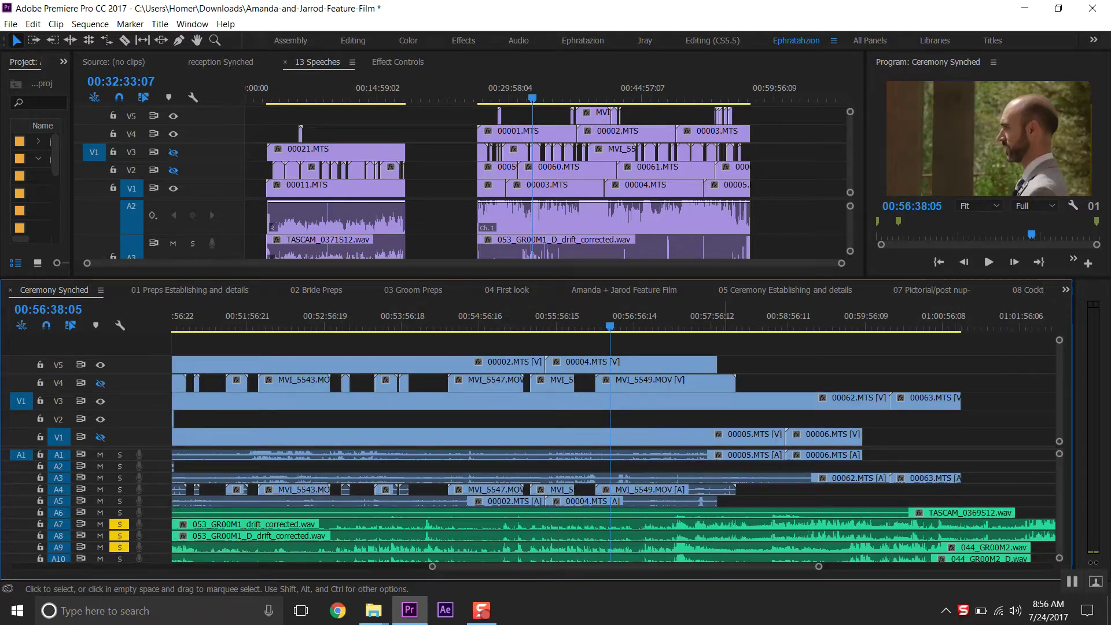
pyautogui.press('-')
pyautogui.press('Up')
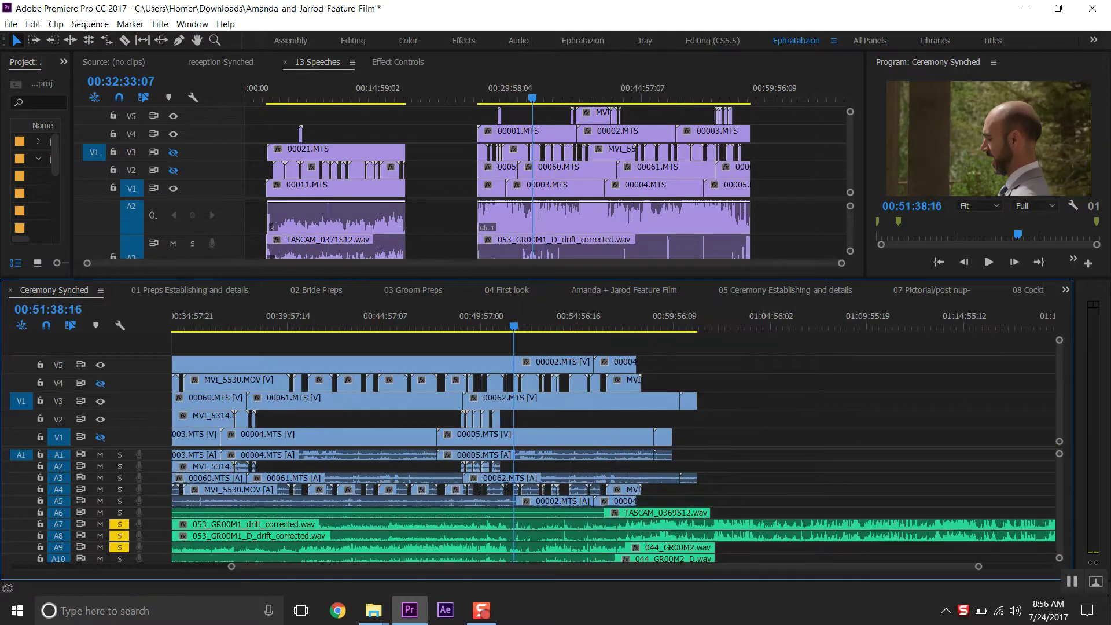
pyautogui.press('Up')
pyautogui.press('Up')
pyautogui.press('Up')
pyautogui.press('Up')
pyautogui.press('-')
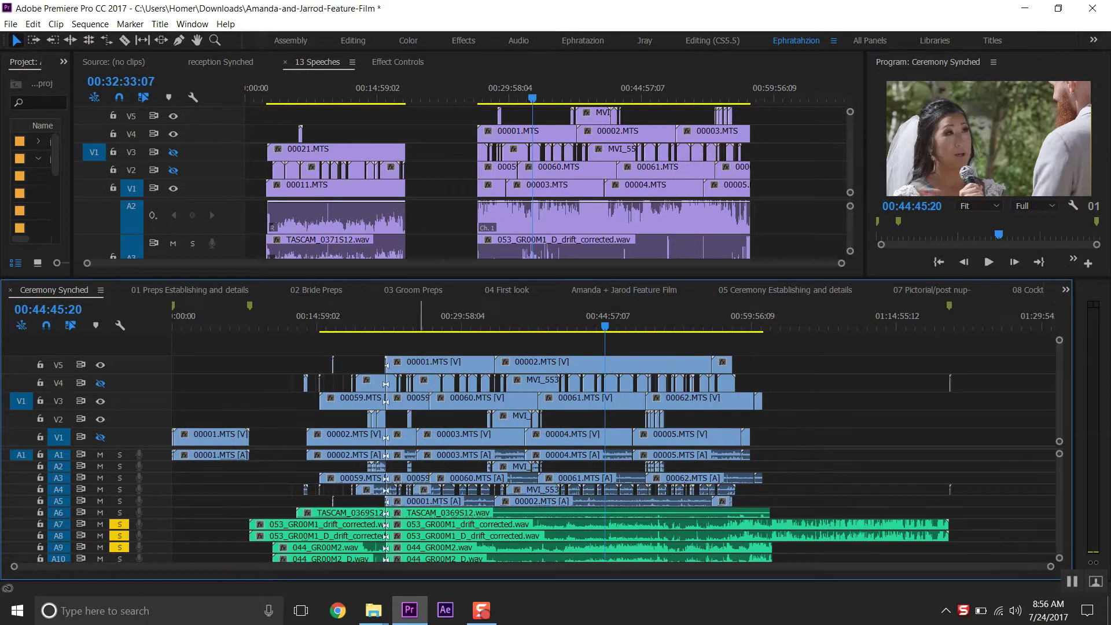
pyautogui.press('Down')
pyautogui.press('=')
pyautogui.press('=')
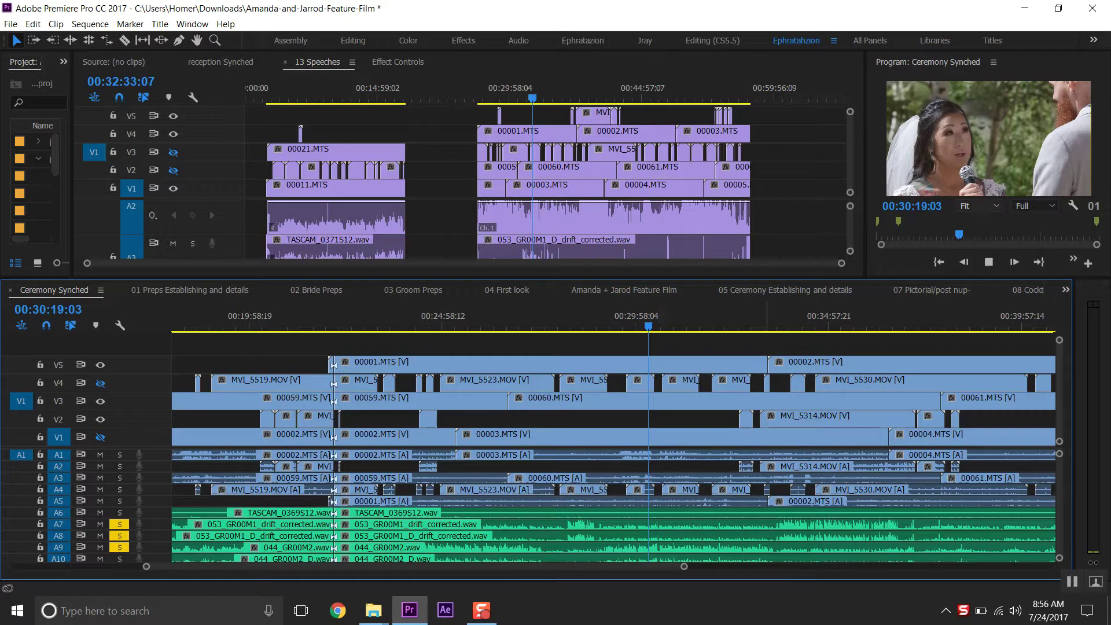
# - Set Program Monitor resolution to 1/4 and scrub between about 00:34:29 and 00:33:32
pyautogui.click(1034, 206)
pyautogui.click(1038, 247)
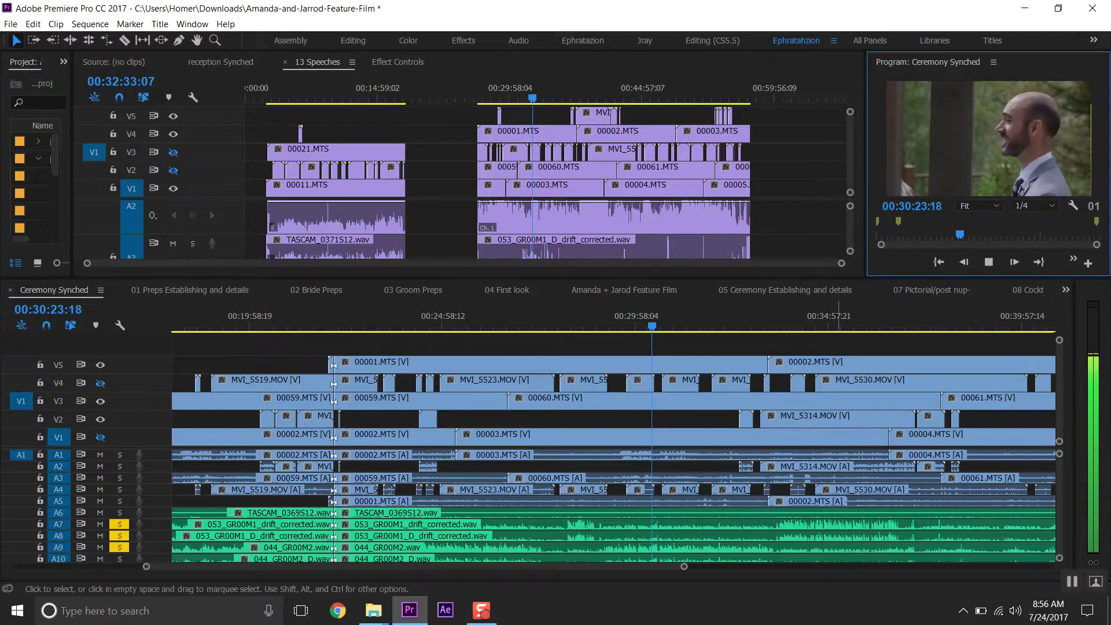
pyautogui.click(811, 317)
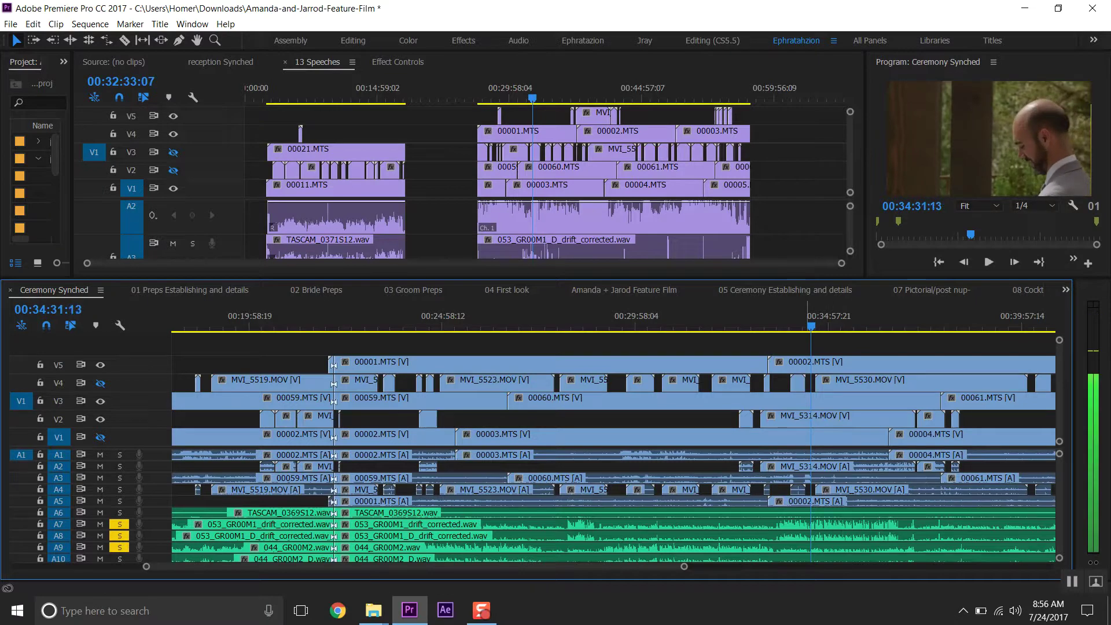
pyautogui.click(774, 319)
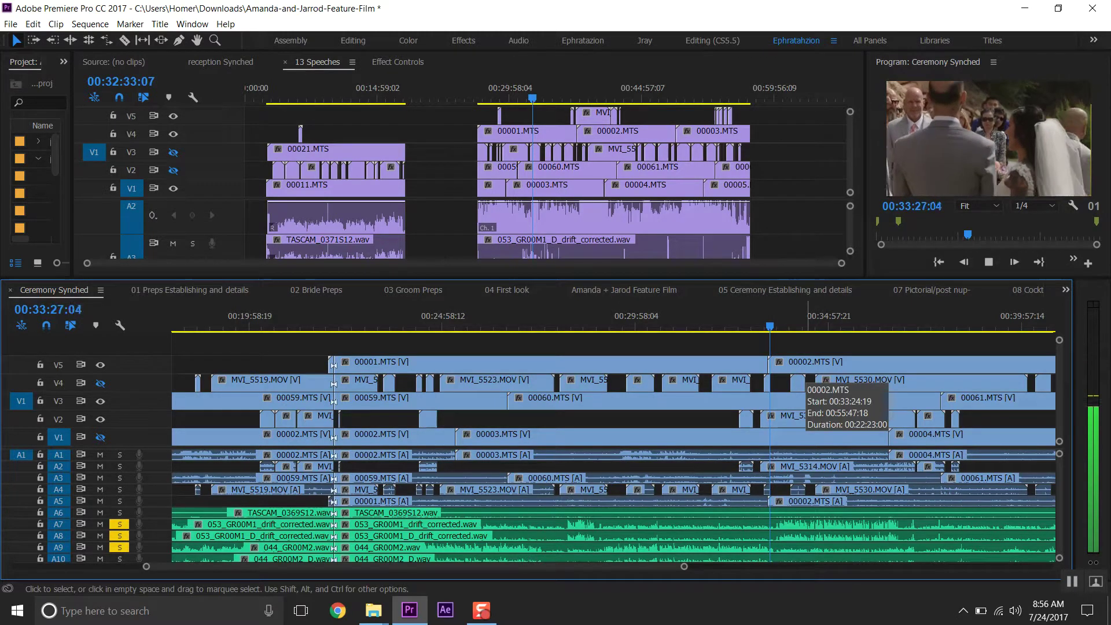
# - Stop playback, select 00002.MTS on V5 and A5, and replay from about 00:22:02
pyautogui.press('space')
pyautogui.click(868, 361)
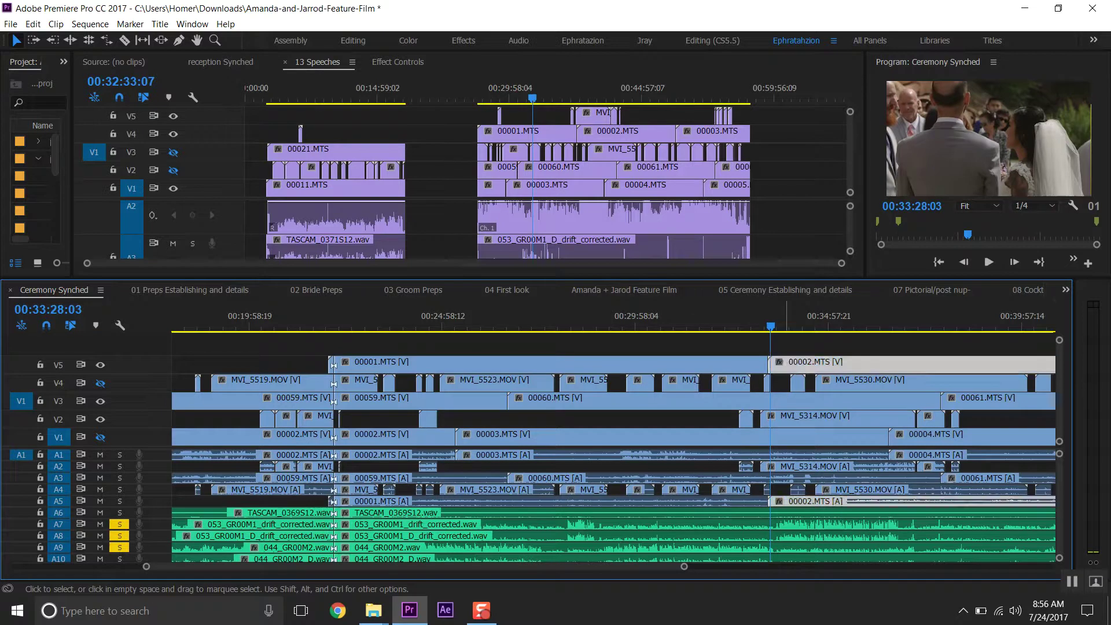
pyautogui.click(392, 327)
pyautogui.click(329, 322)
pyautogui.press('space')
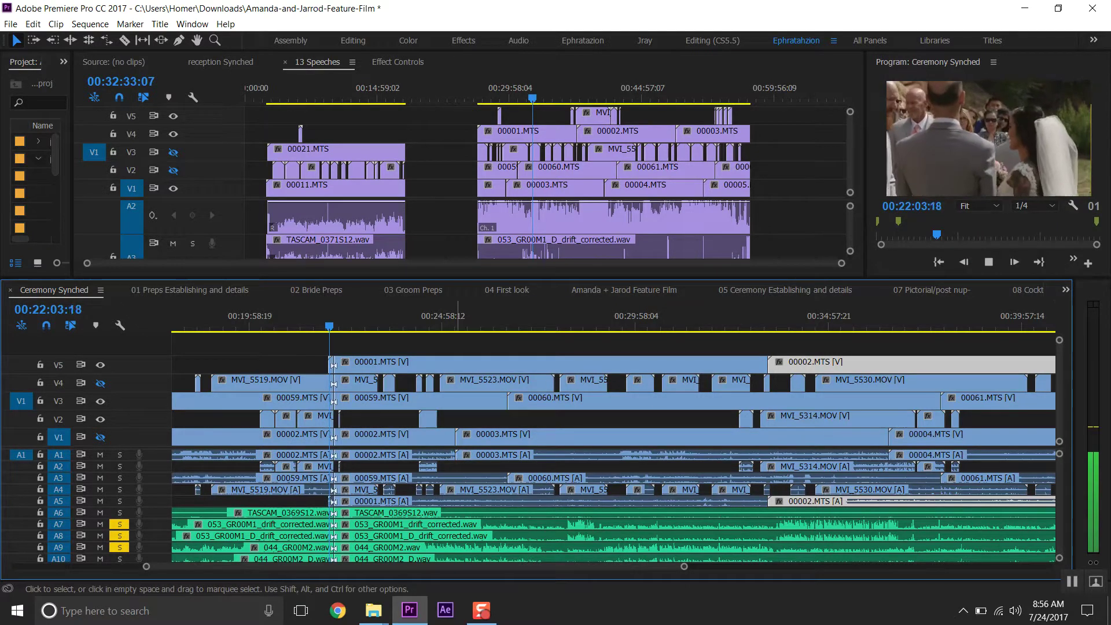
pyautogui.press('-')
pyautogui.press('-')
pyautogui.press('-')
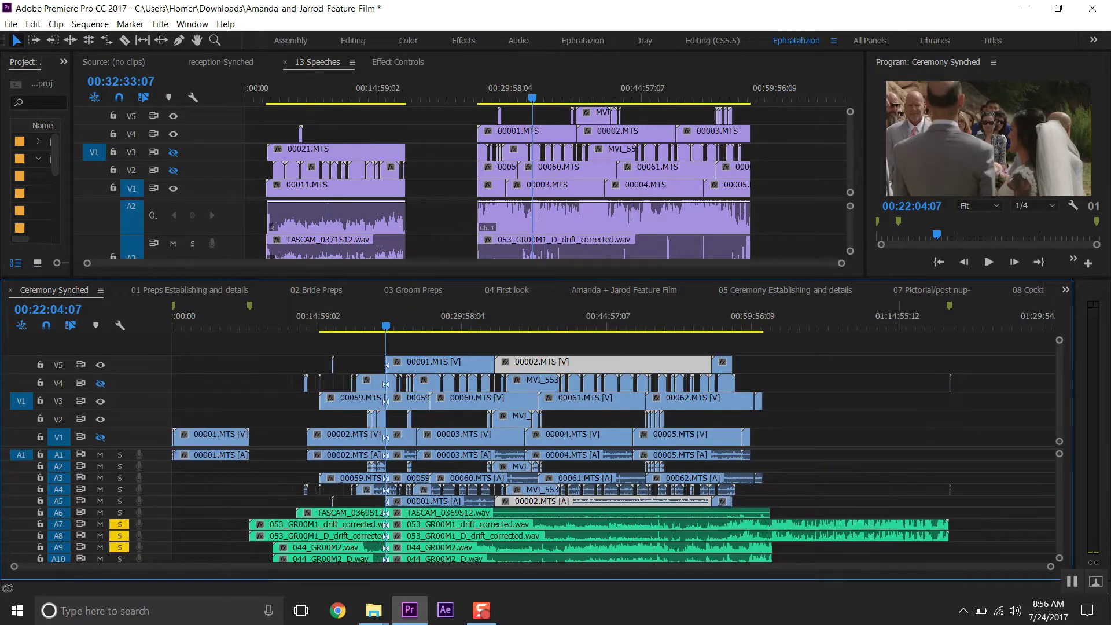
# - Check 00002.MTS's end near 00:55:47, then marquee-select both V5 clips
pyautogui.click(712, 325)
pyautogui.press('=')
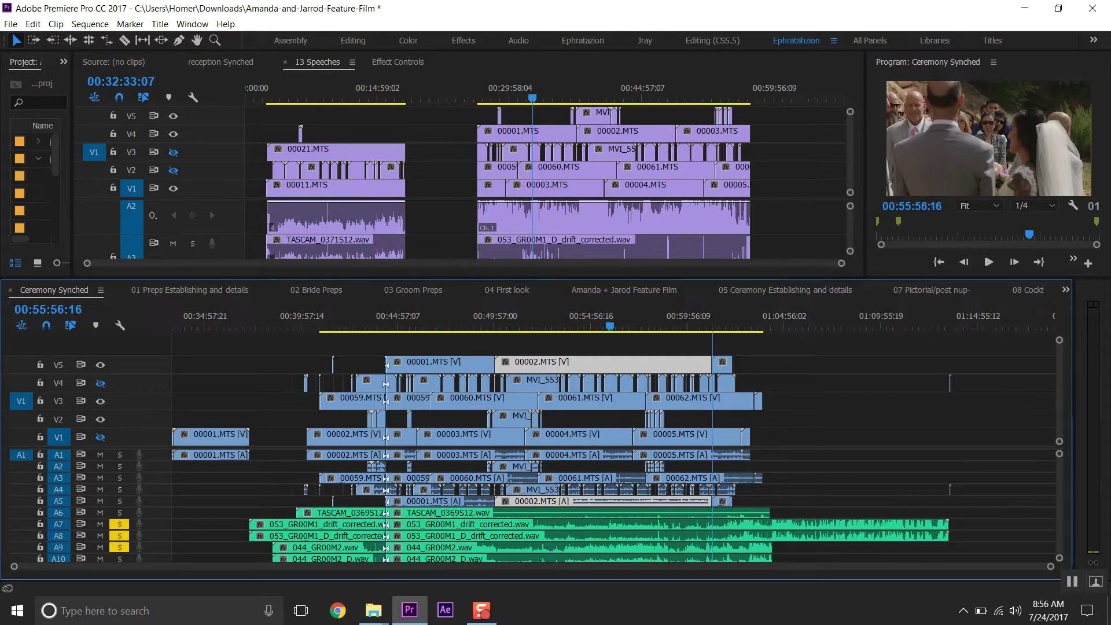
pyautogui.press('=')
pyautogui.press('=')
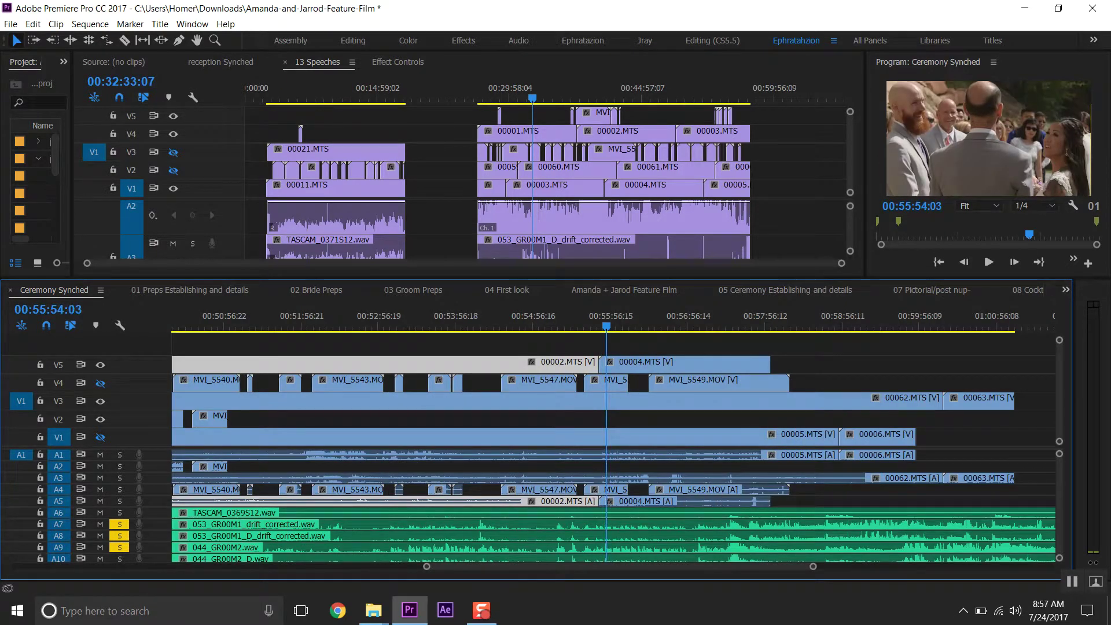
pyautogui.press('j')
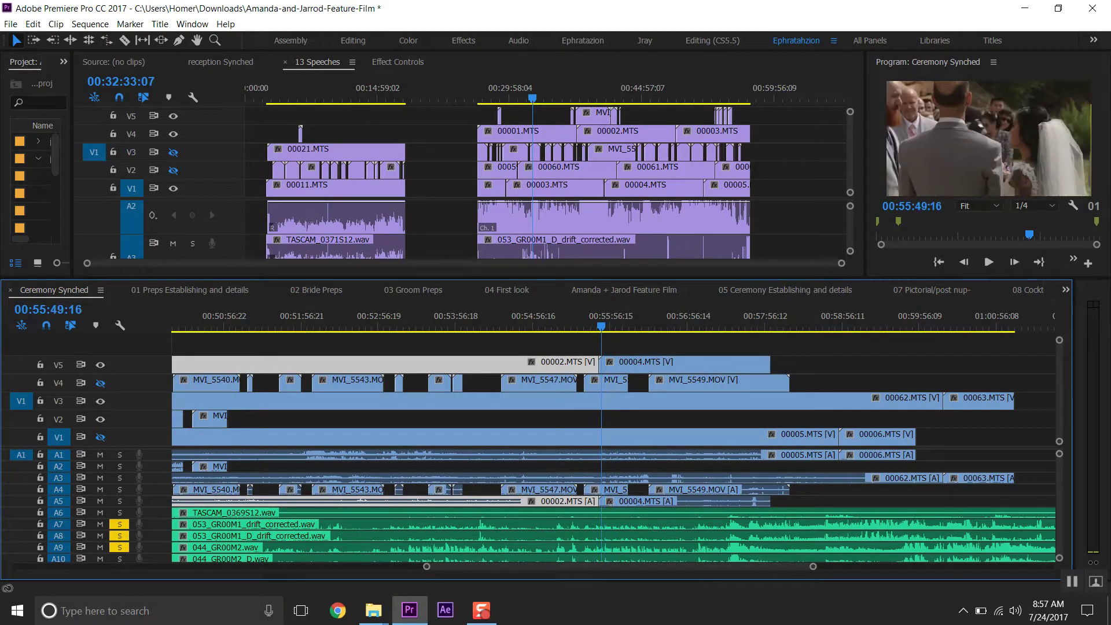
pyautogui.press('-')
pyautogui.press('-')
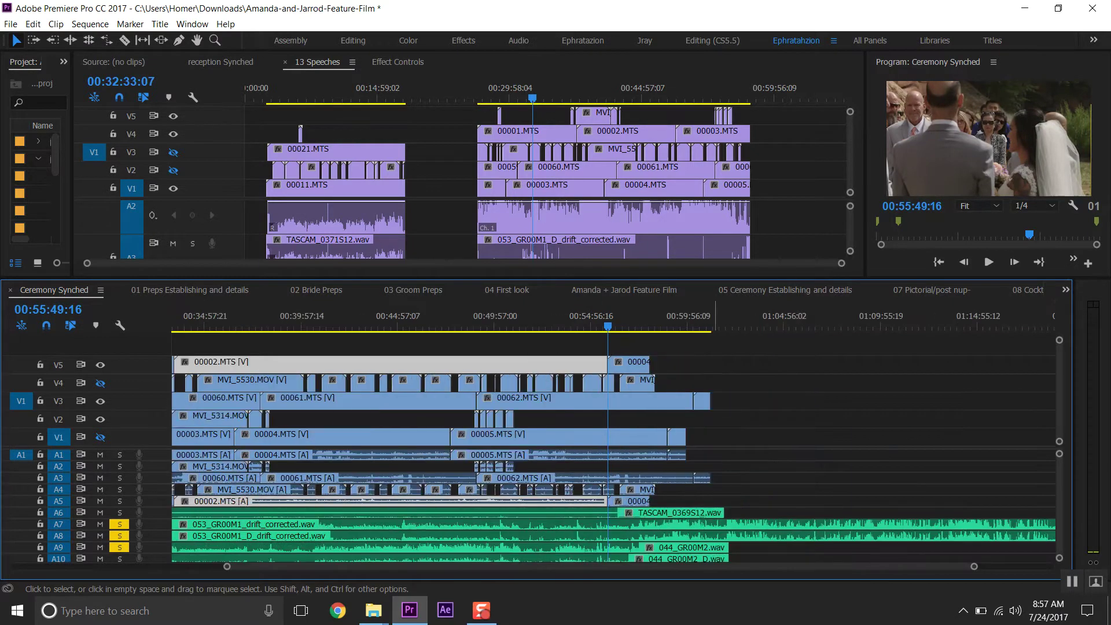
pyautogui.press('-')
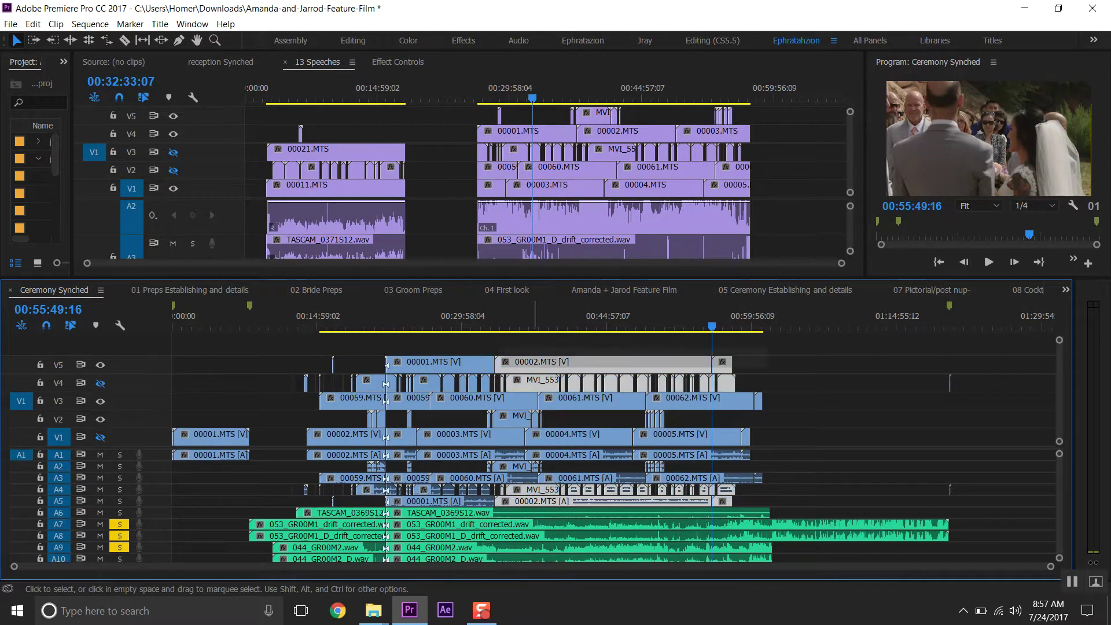
pyautogui.moveTo(719, 347); pyautogui.dragTo(401, 352)
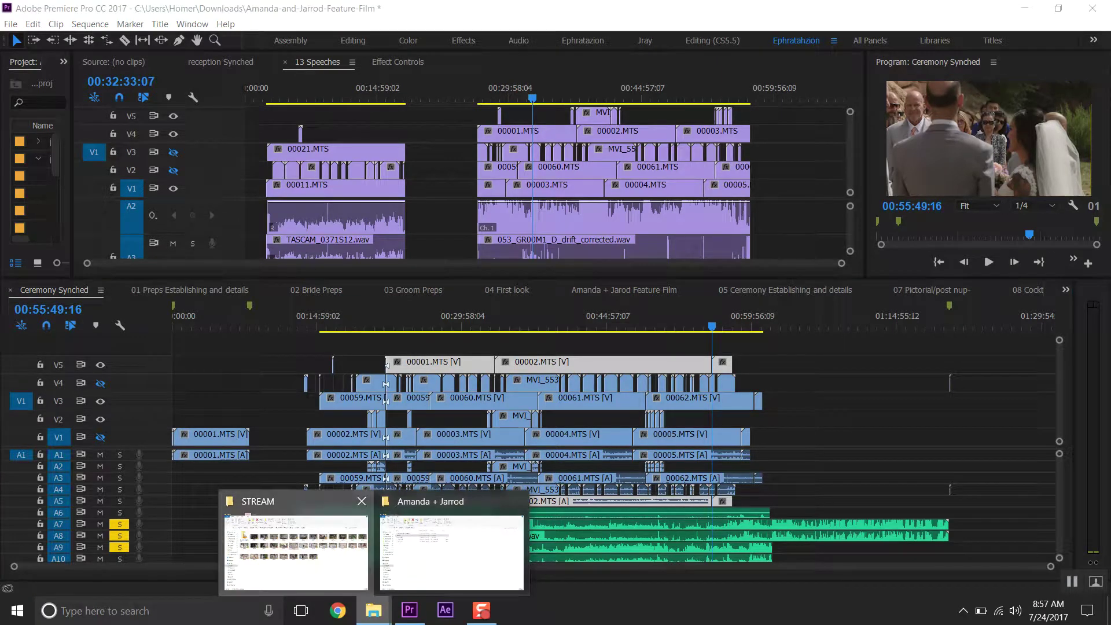
pyautogui.click(292, 553)
pyautogui.click(291, 521)
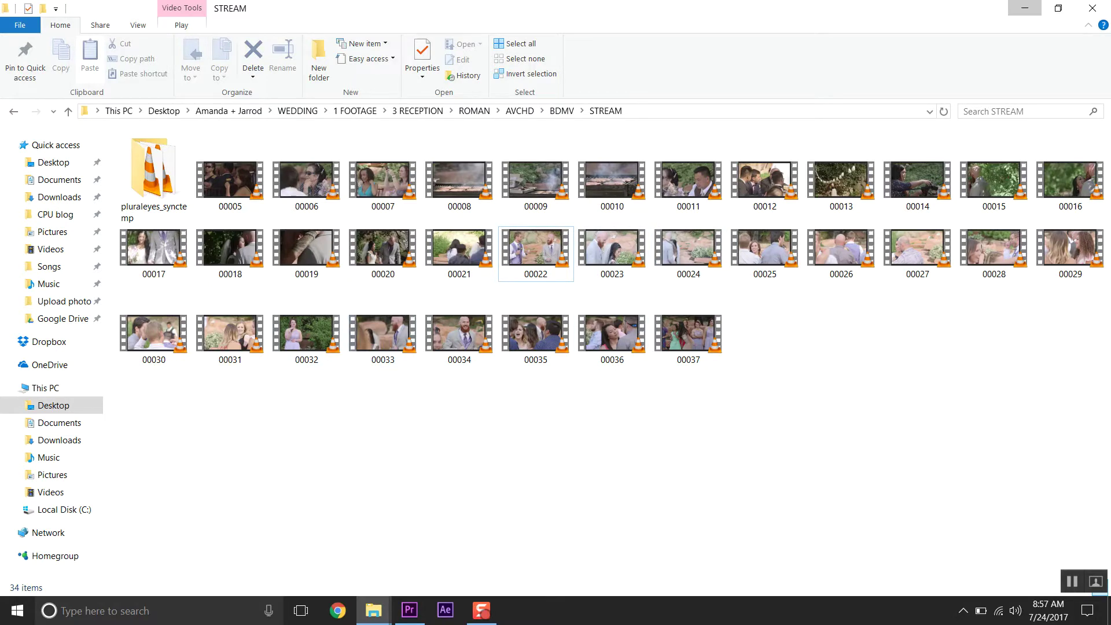
pyautogui.click(1025, 8)
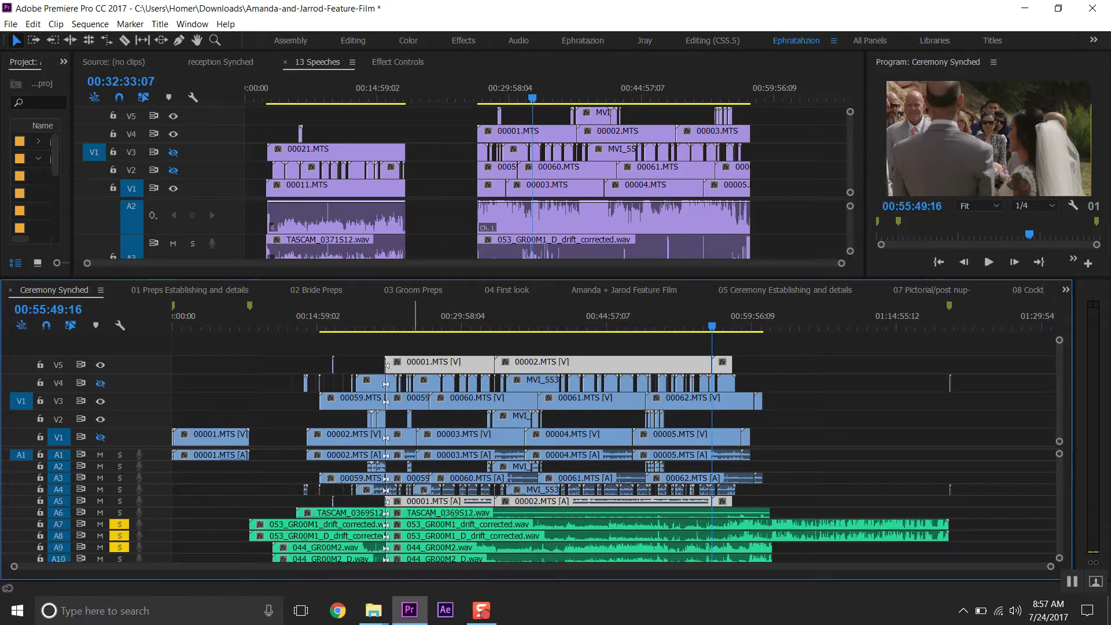
pyautogui.click(413, 323)
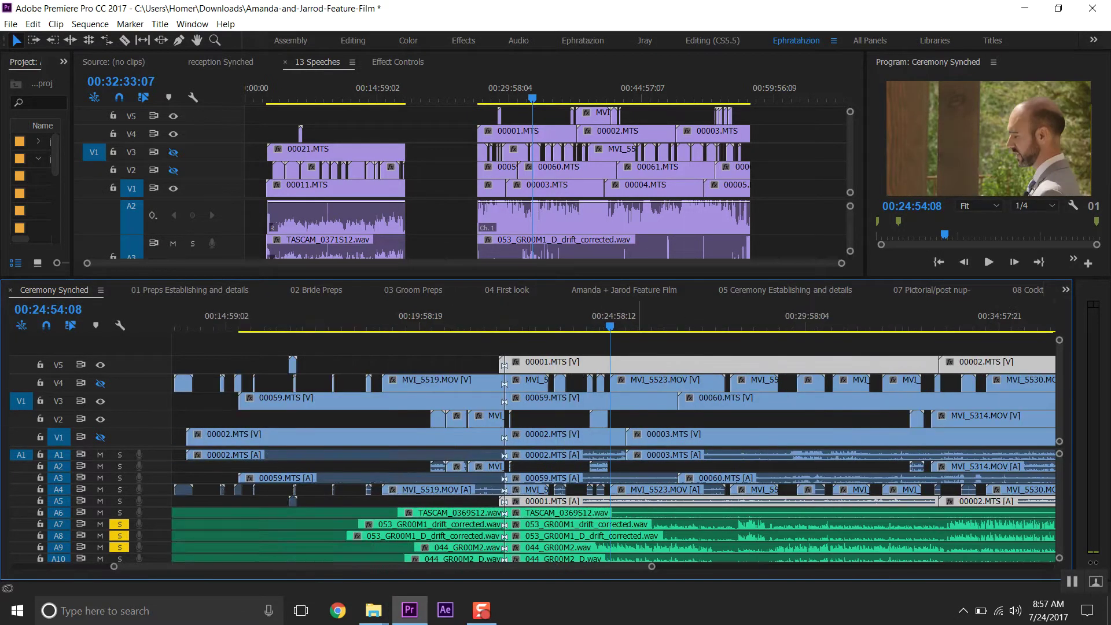
pyautogui.press('=')
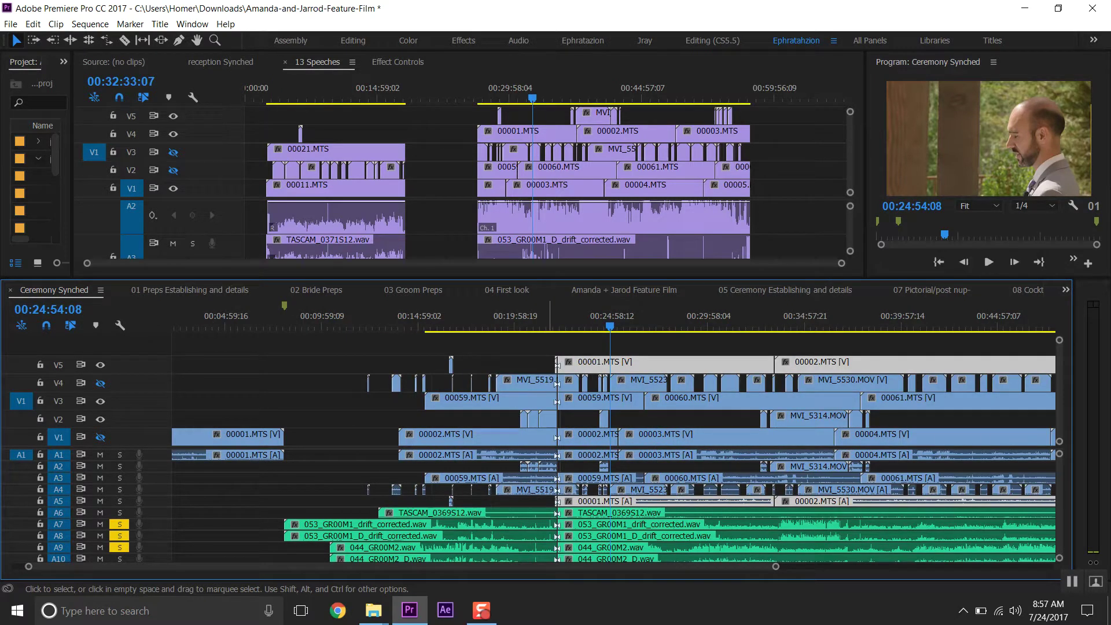
pyautogui.press('-')
pyautogui.press('Up')
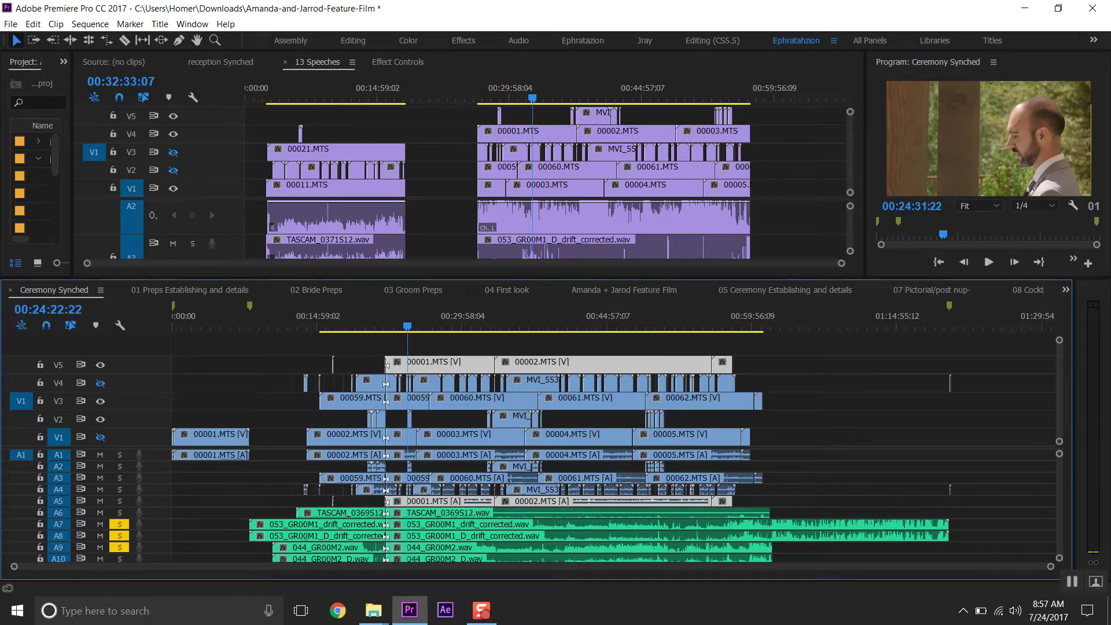
pyautogui.press('Up')
pyautogui.press('Up')
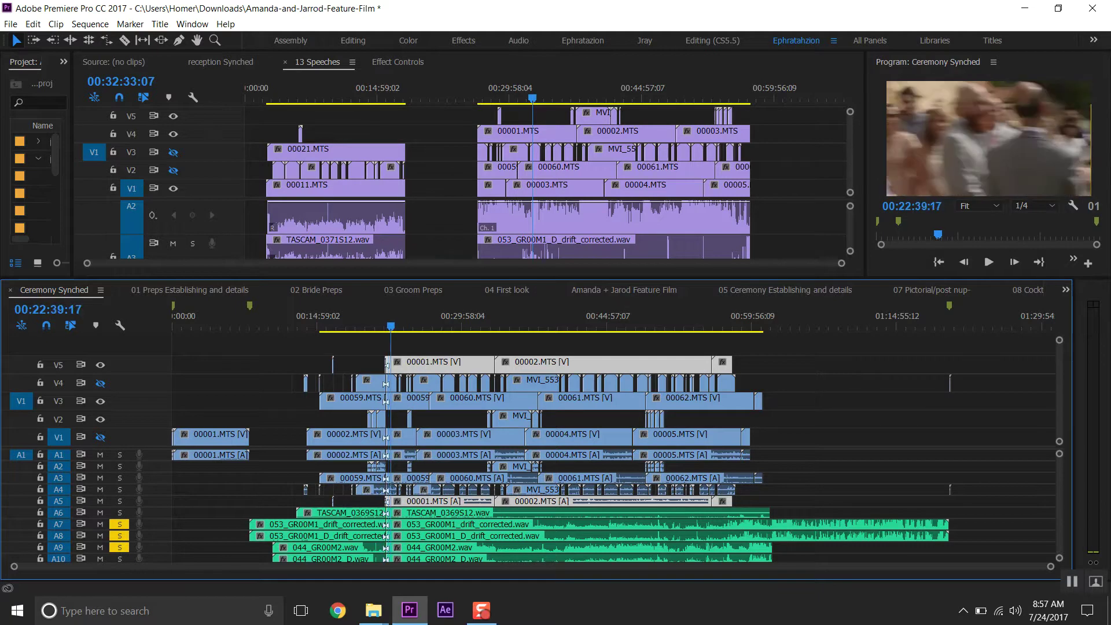
pyautogui.press('Down')
pyautogui.press('Down')
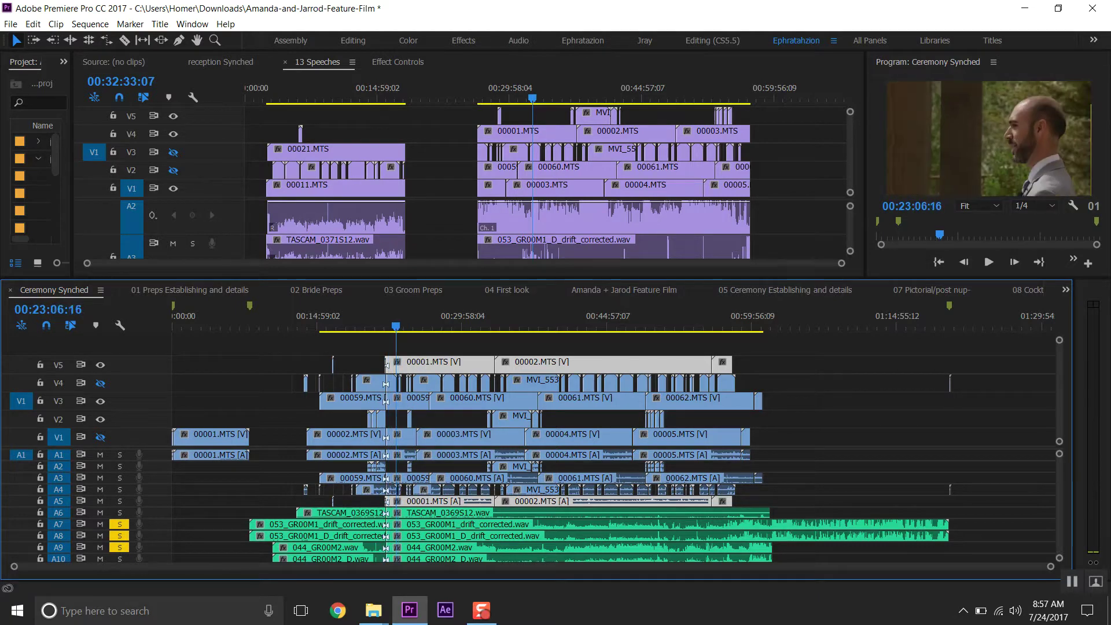
pyautogui.press('Down')
pyautogui.press('Down')
pyautogui.press('Down')
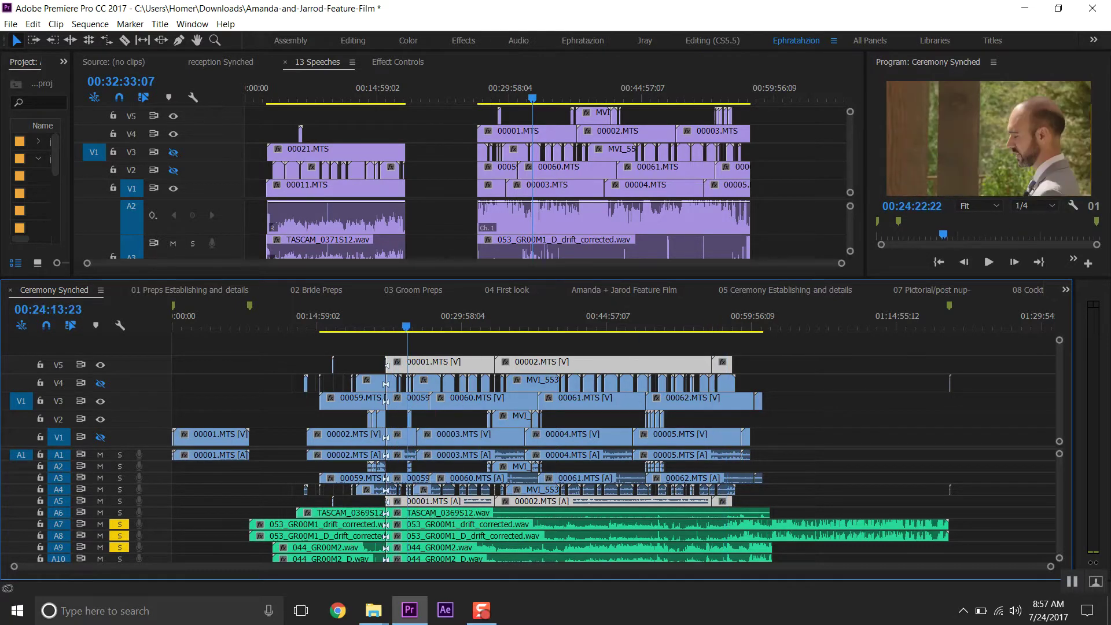
pyautogui.moveTo(49, 309); pyautogui.dragTo(105, 309)
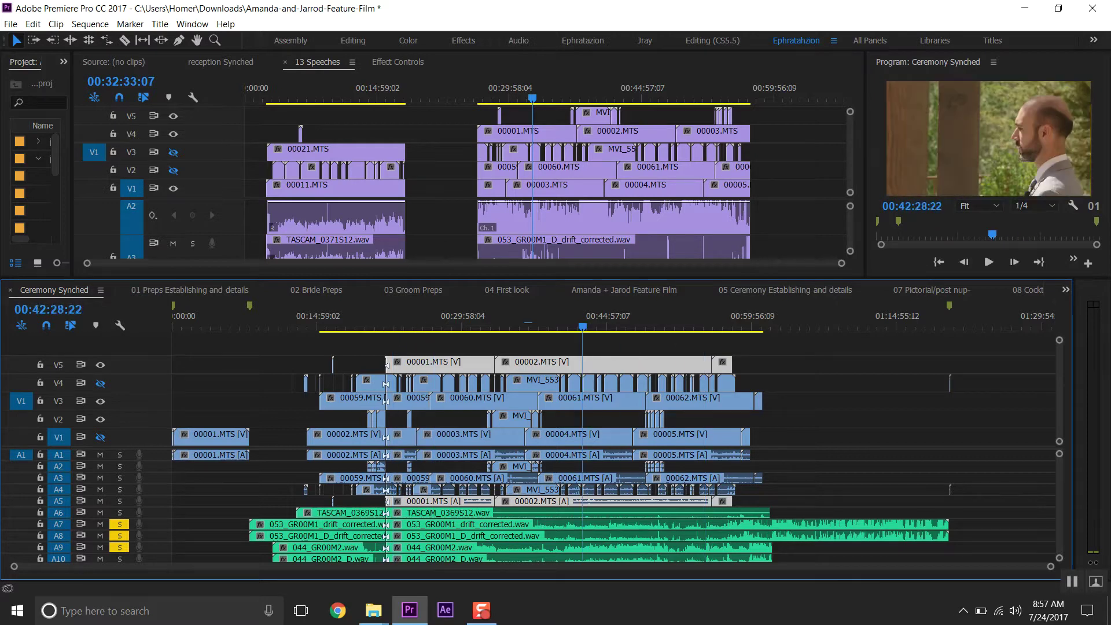
pyautogui.moveTo(406, 327); pyautogui.dragTo(395, 326)
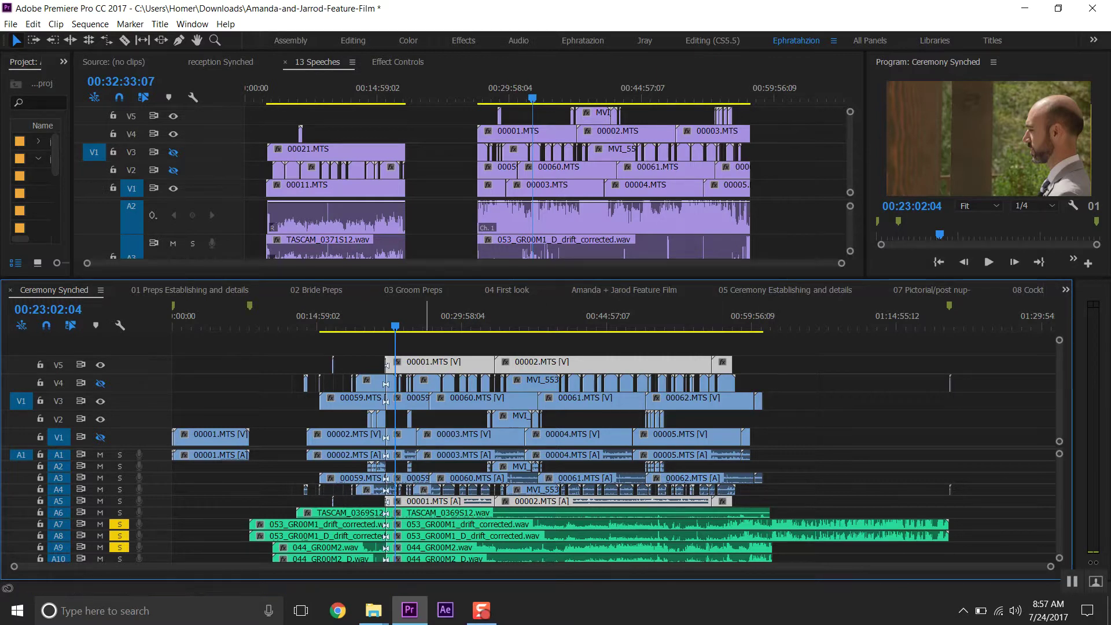
pyautogui.moveTo(487, 327); pyautogui.dragTo(495, 327)
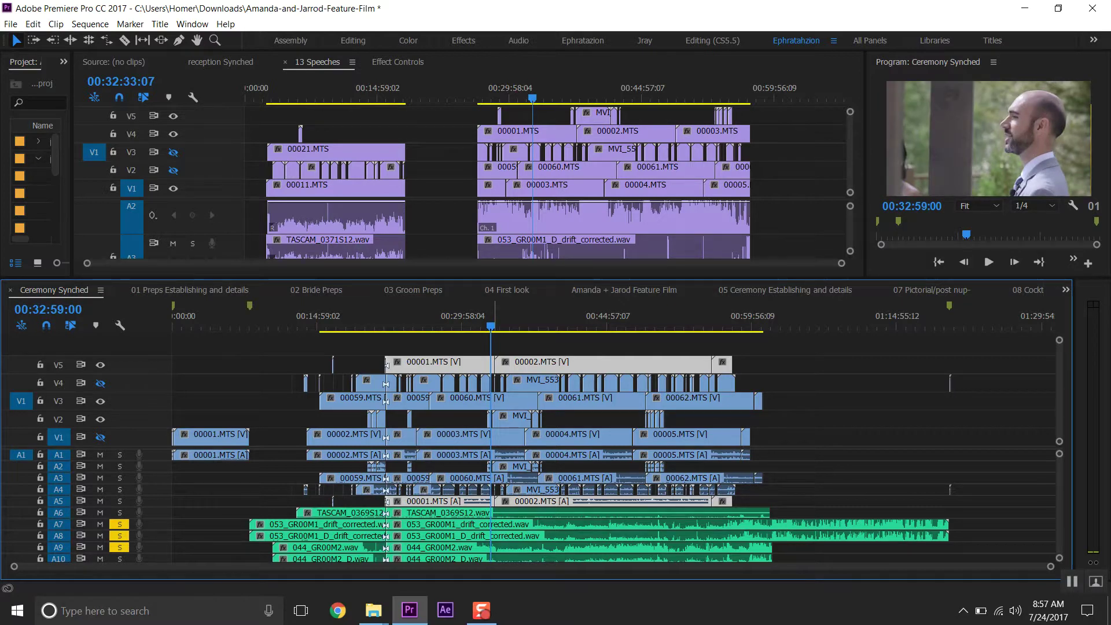
pyautogui.moveTo(491, 327); pyautogui.dragTo(623, 327)
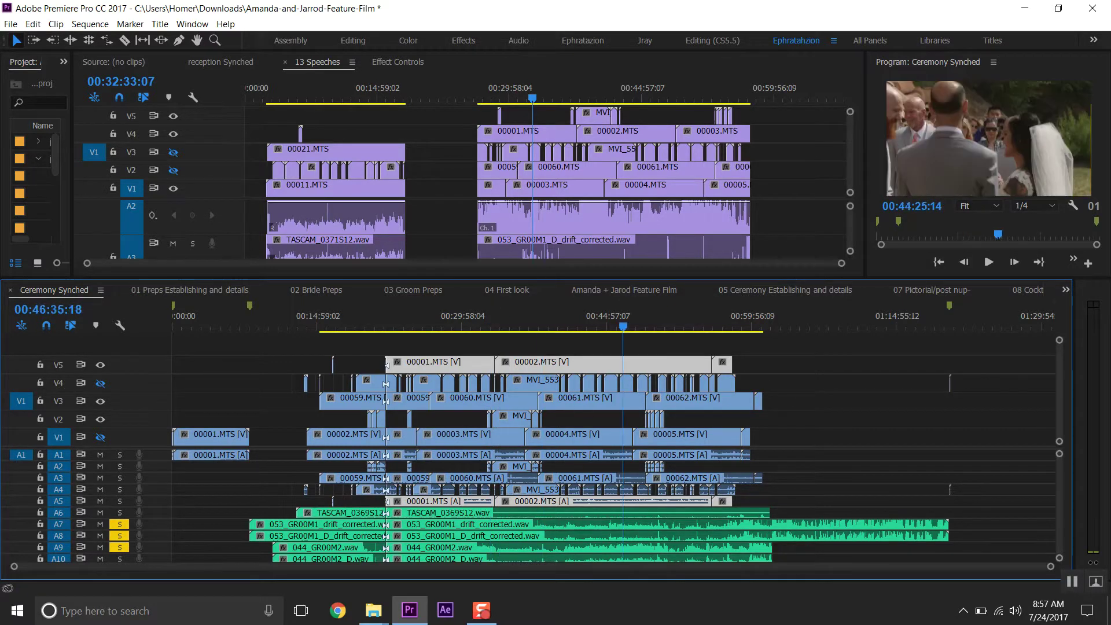
pyautogui.moveTo(703, 327)
pyautogui.mouseDown()
pyautogui.moveTo(715, 326)
pyautogui.moveTo(468, 326)
pyautogui.mouseUp()
pyautogui.moveTo(602, 327)
pyautogui.mouseDown()
pyautogui.moveTo(720, 327)
pyautogui.moveTo(405, 327)
pyautogui.mouseUp()
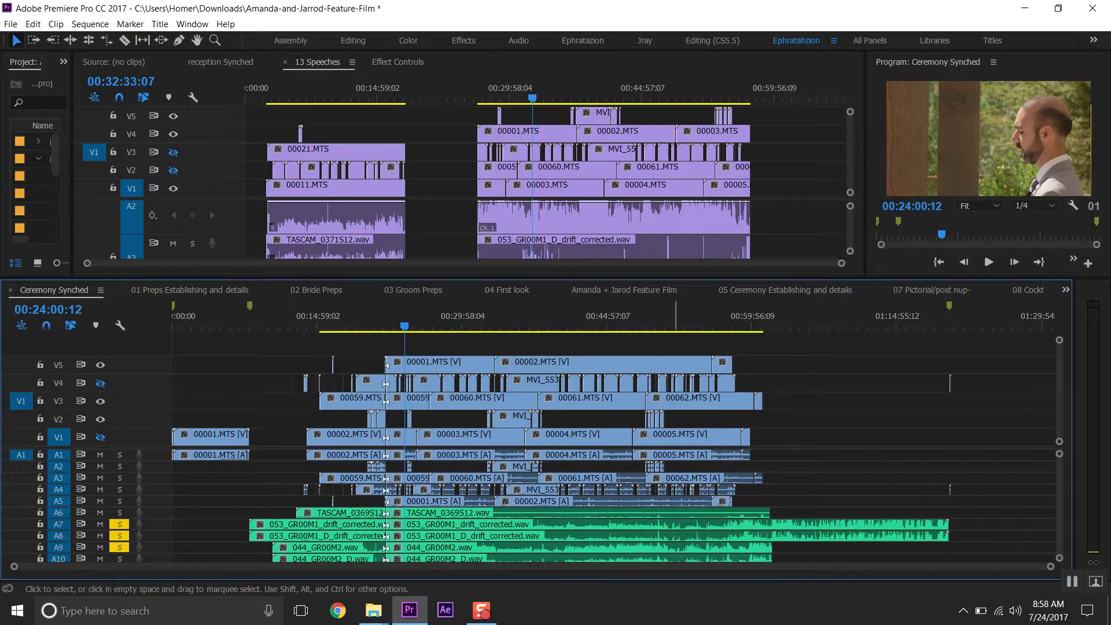
# - Locate the 00001/00002.MTS edit point near 00:32:54 and zoom in on it
pyautogui.press('=')
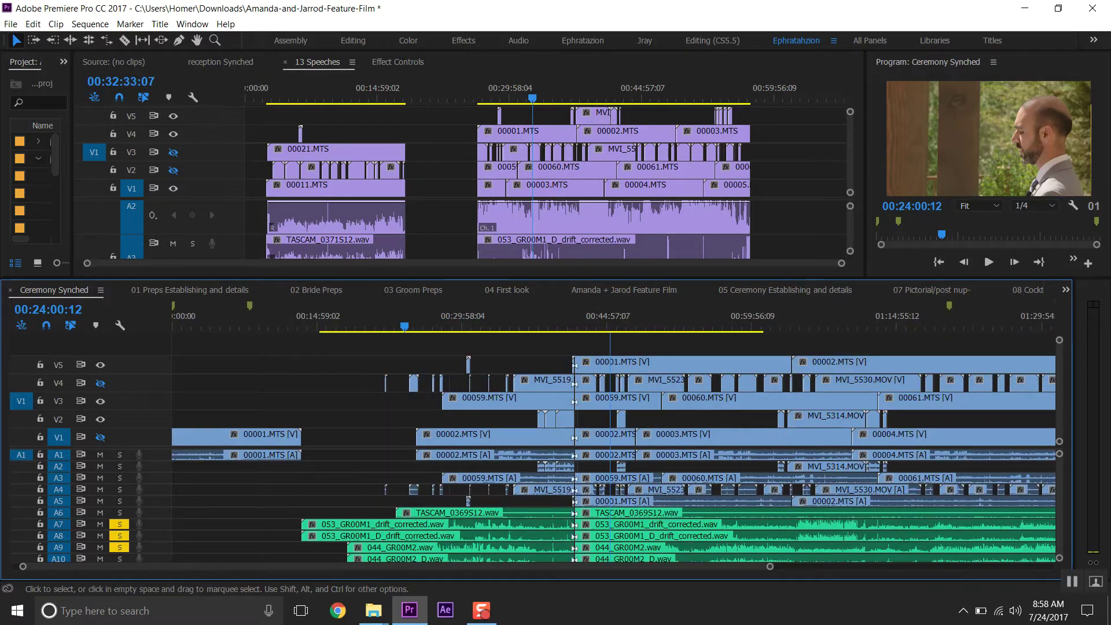
pyautogui.press('-')
pyautogui.click(491, 319)
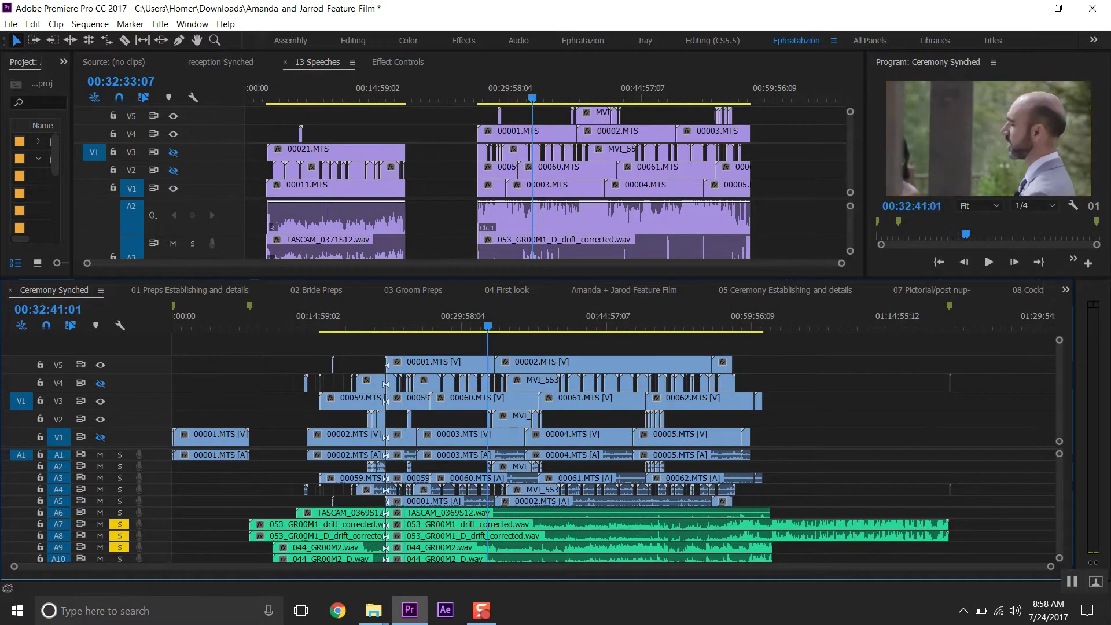
pyautogui.press('Down')
pyautogui.press('Down')
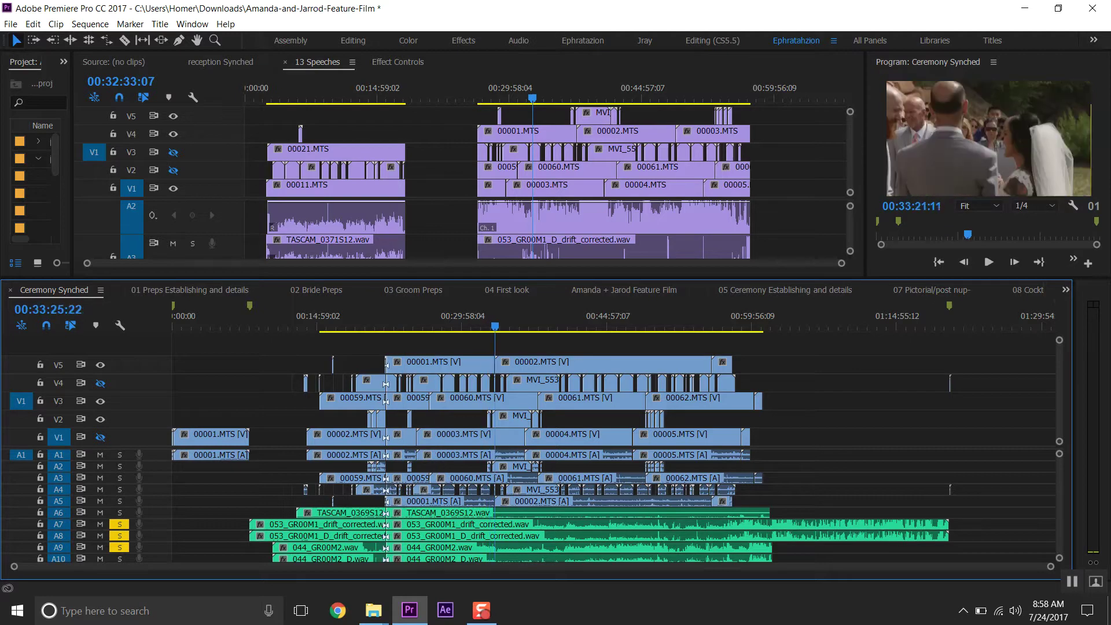
pyautogui.press('Up')
pyautogui.press('=')
pyautogui.press('=')
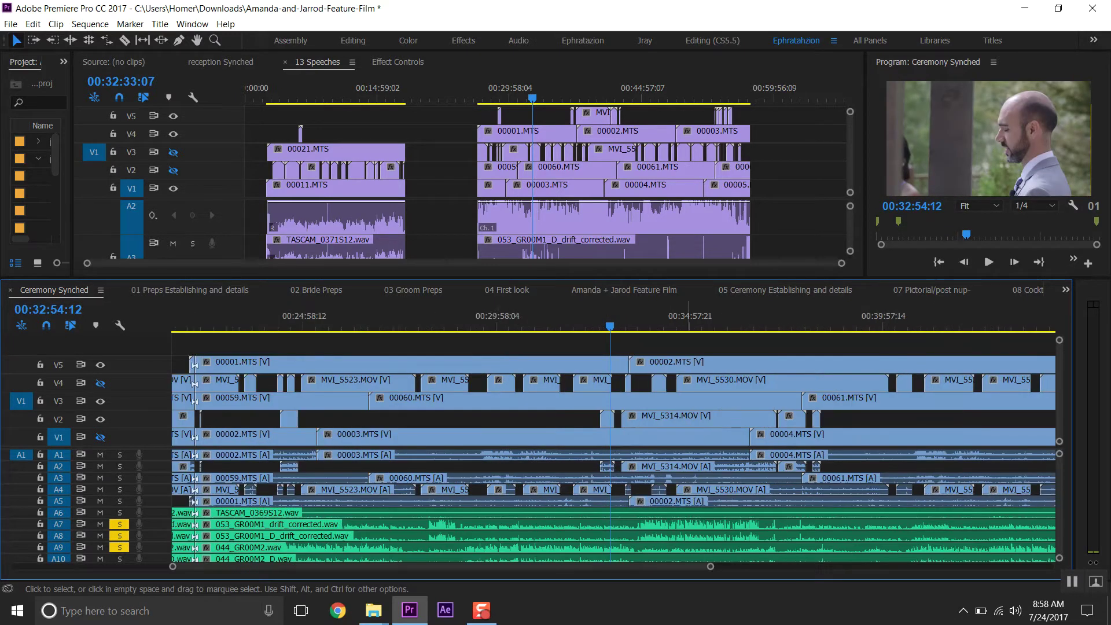
pyautogui.press('=')
pyautogui.press('-')
pyautogui.press('-')
pyautogui.press('-')
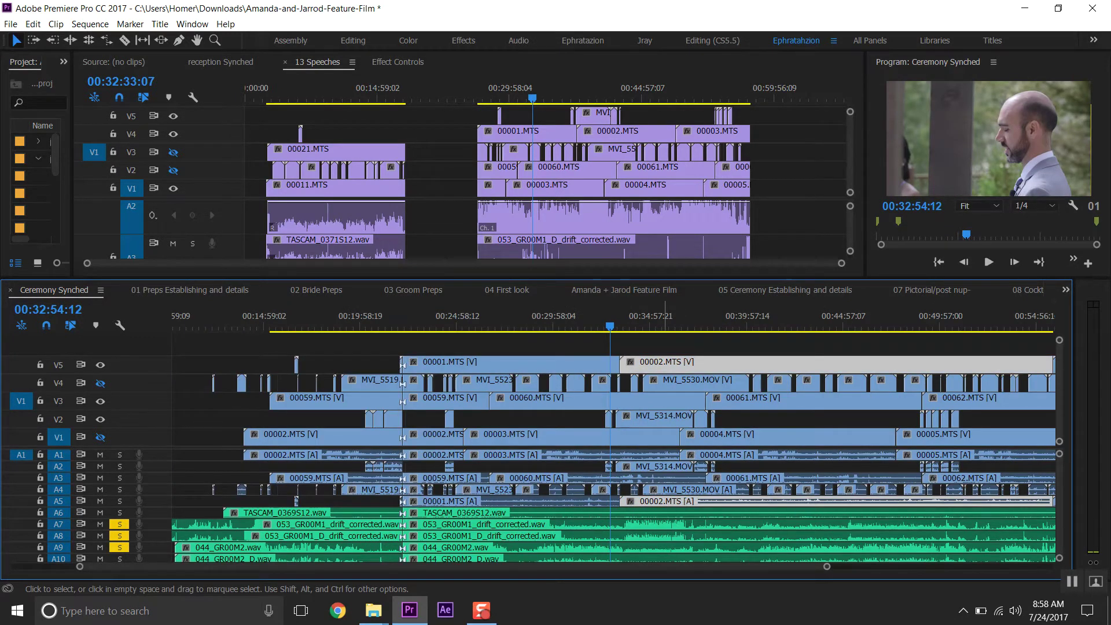
# - Delete 00002.MTS from V5, extend 00001.MTS across the gap, and play to check
pyautogui.press('Delete')
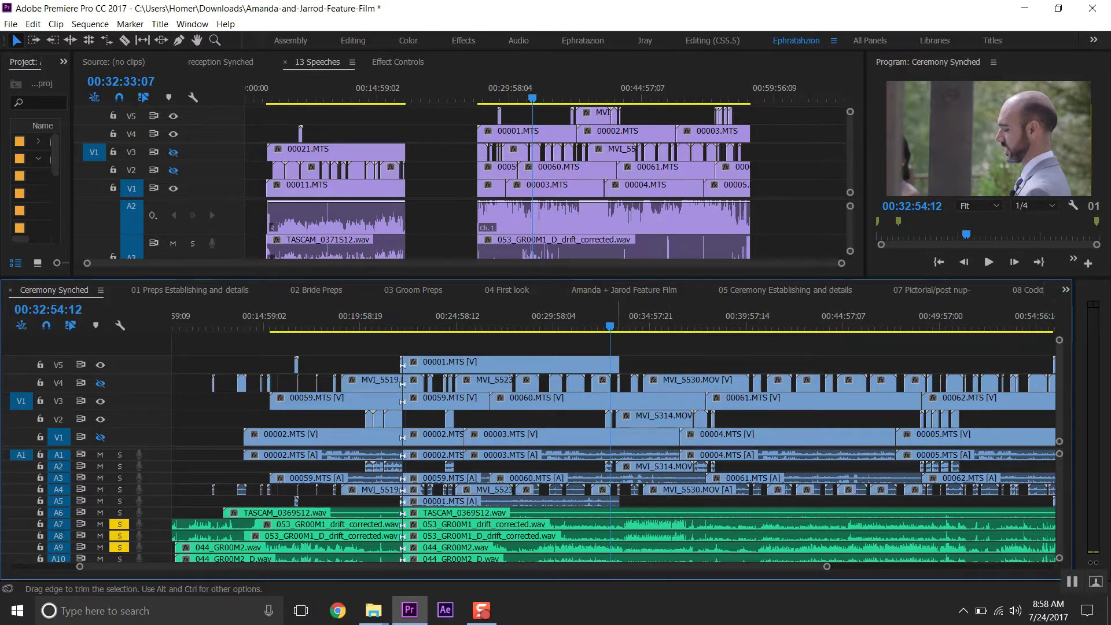
pyautogui.moveTo(618, 363); pyautogui.dragTo(1054, 366)
pyautogui.click(640, 322)
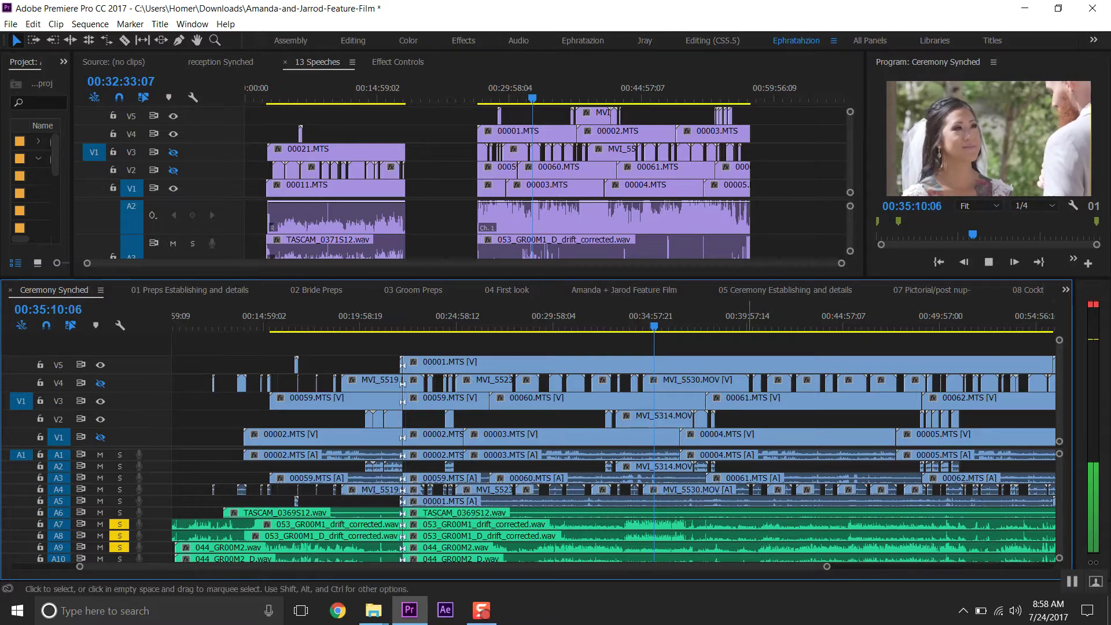
pyautogui.press('space')
# - Near 56:00, replace 00004.MTS on V5 by extending 00001.MTS to about 57 minutes
pyautogui.press('\\')
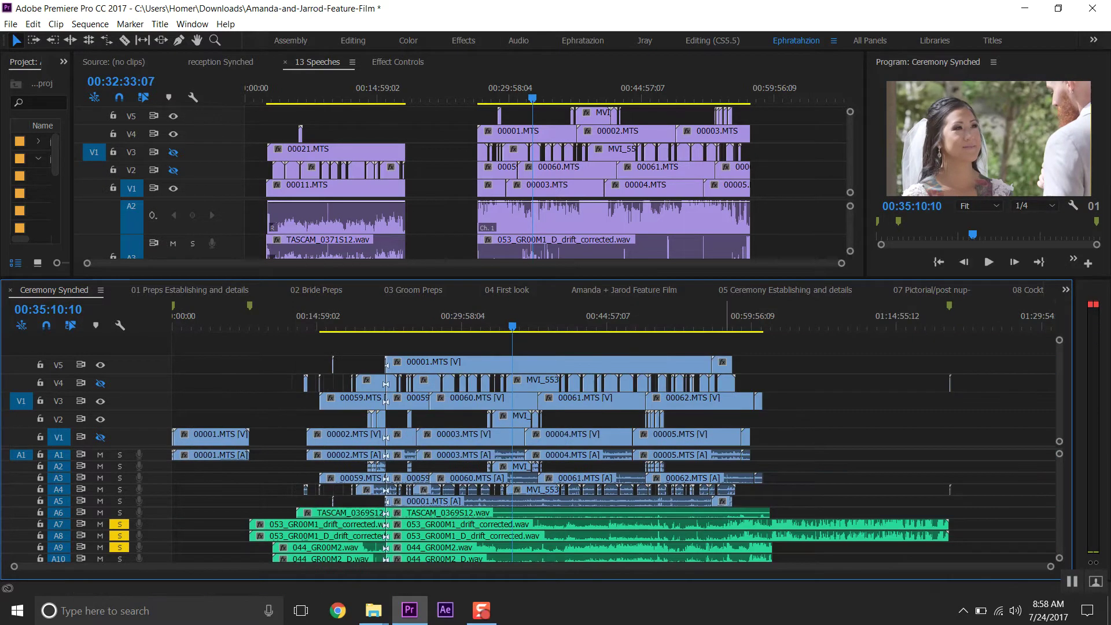
pyautogui.press('=')
pyautogui.press('=')
pyautogui.press('=')
pyautogui.press('=')
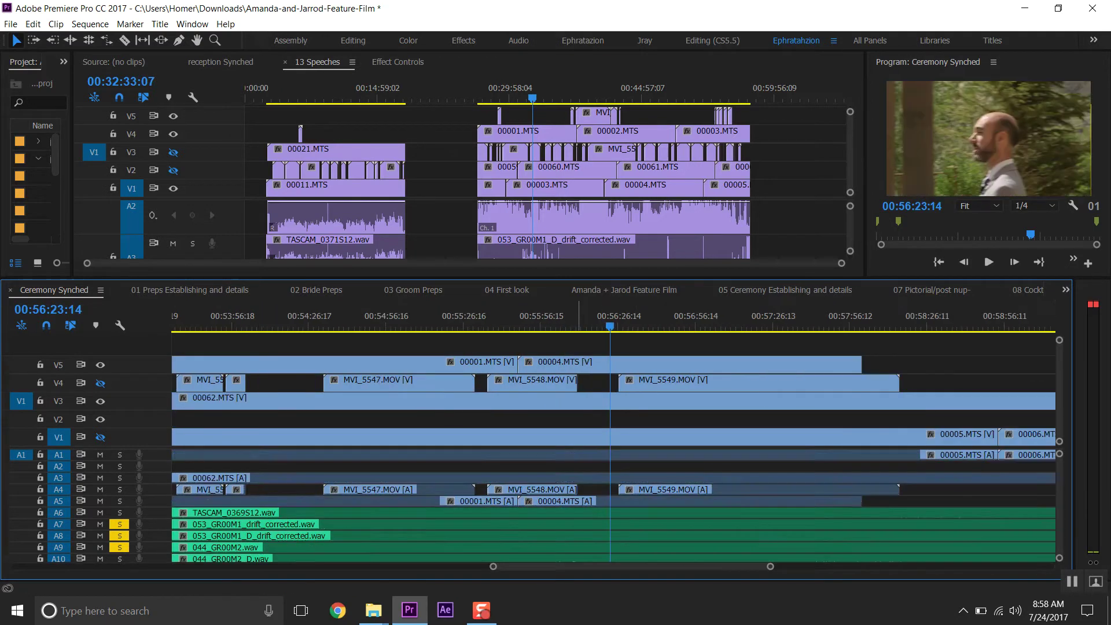
pyautogui.click(603, 363)
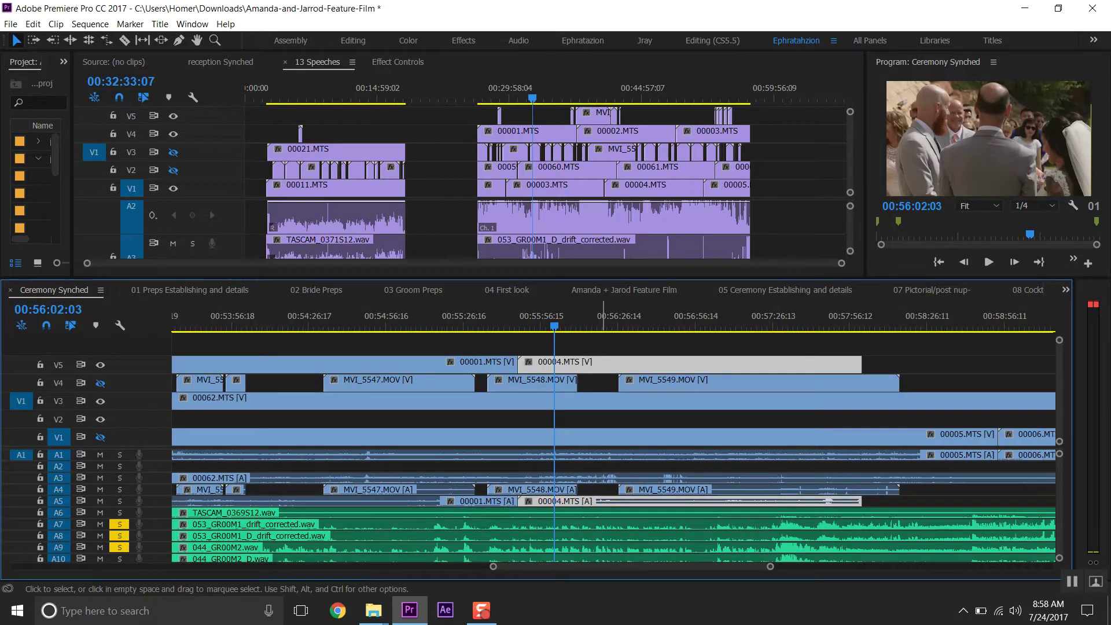
pyautogui.moveTo(518, 362); pyautogui.dragTo(520, 363)
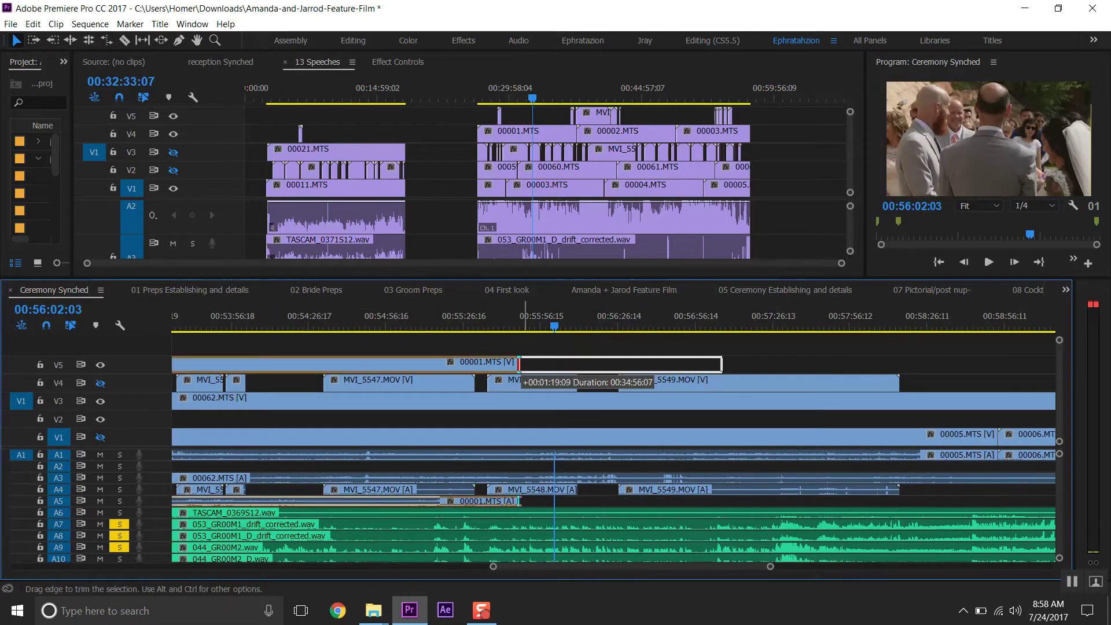
pyautogui.moveTo(862, 363); pyautogui.dragTo(862, 363)
# - Play the extended footage to about 00:57:20, then zoom out to the full sequence
pyautogui.press('space')
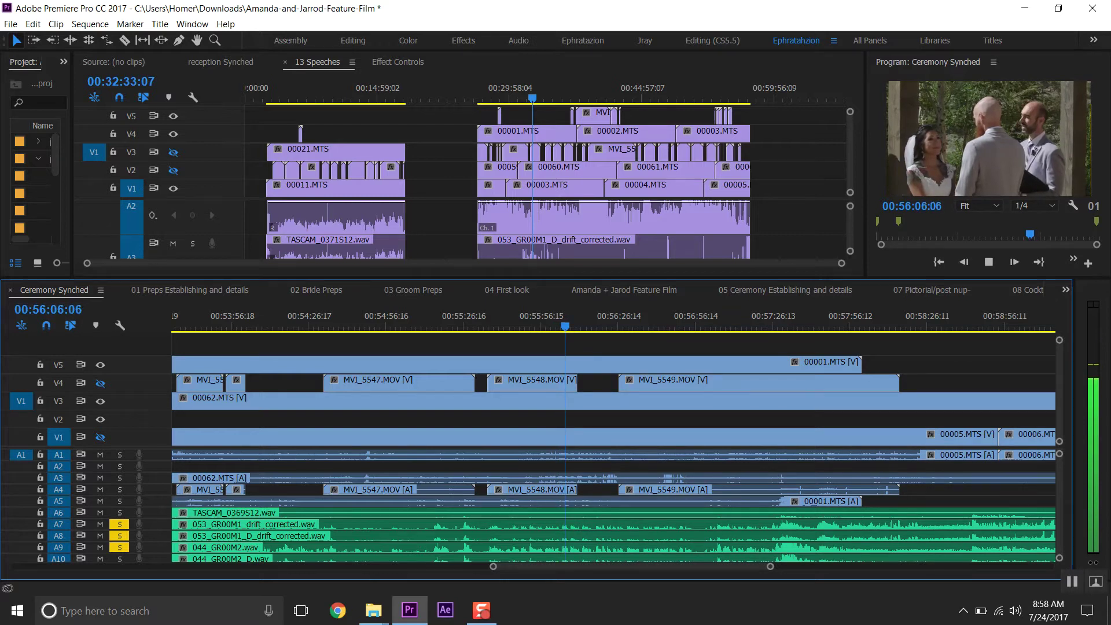
pyautogui.press('l')
pyautogui.press('l')
pyautogui.press('l')
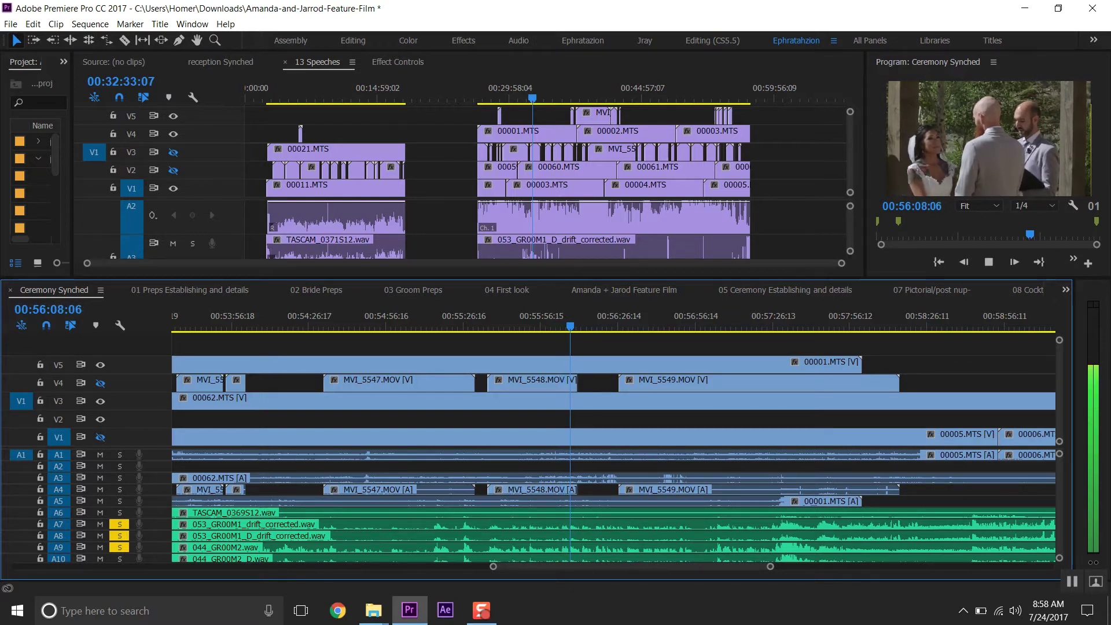
pyautogui.press('k')
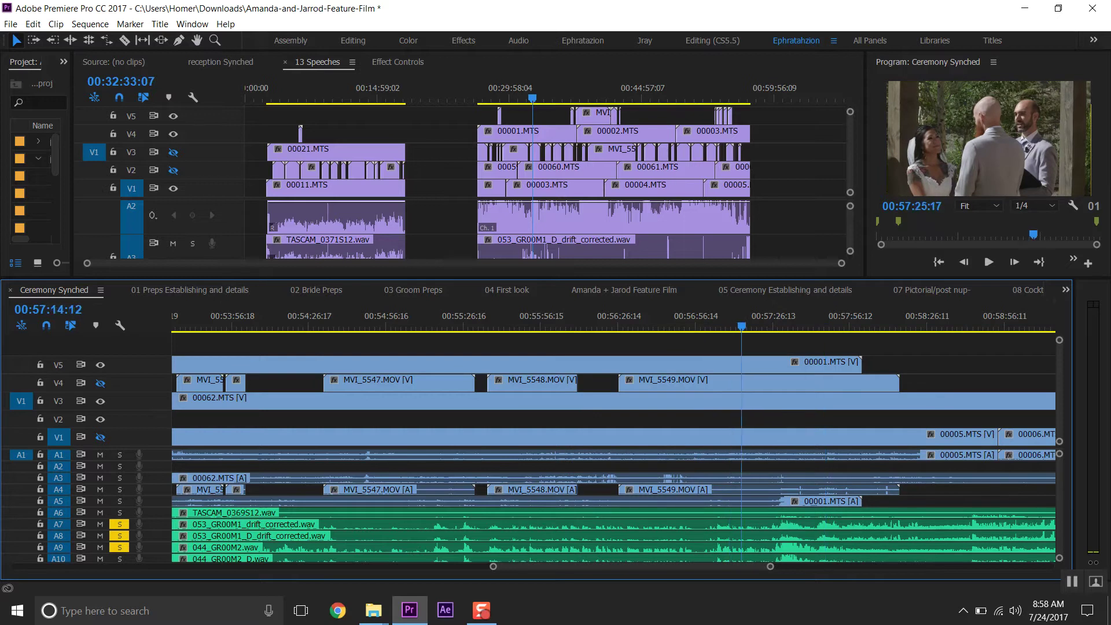
pyautogui.press('-')
pyautogui.press('-')
pyautogui.press('-')
pyautogui.press('-')
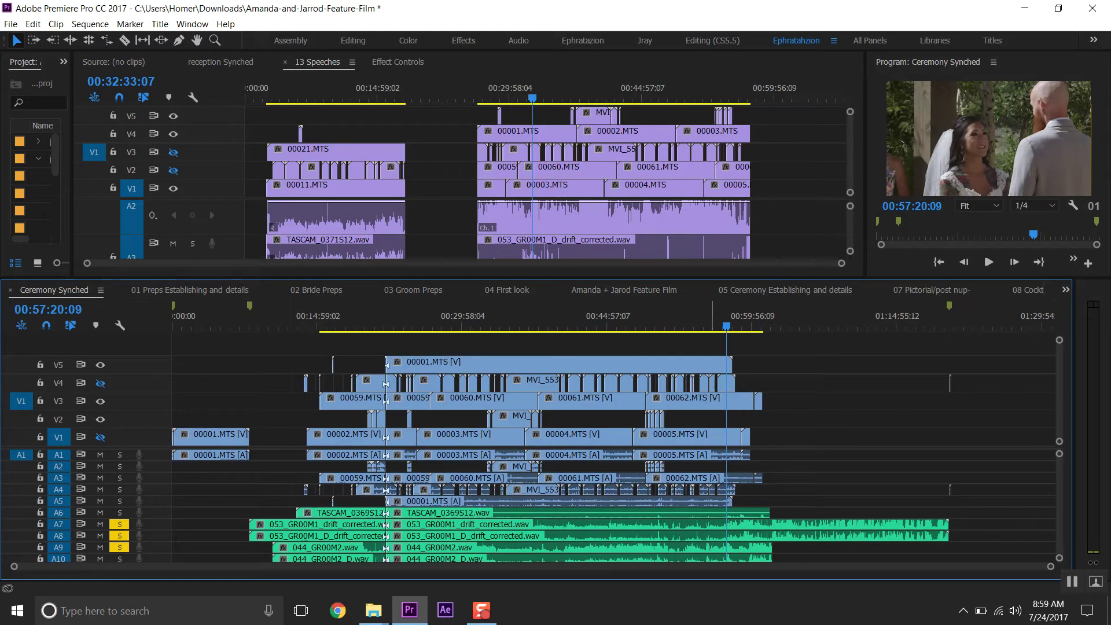
# - Select the extended 00001.MTS, scrub back to about 00:56:14, and minimise Premiere
pyautogui.click(681, 365)
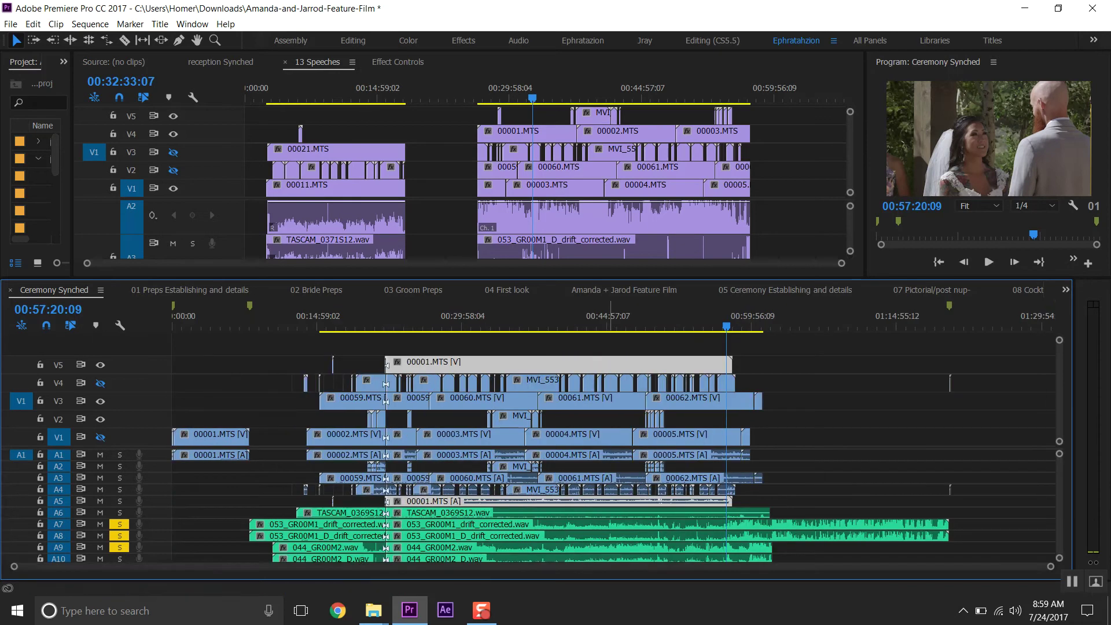
pyautogui.moveTo(699, 317); pyautogui.dragTo(716, 318)
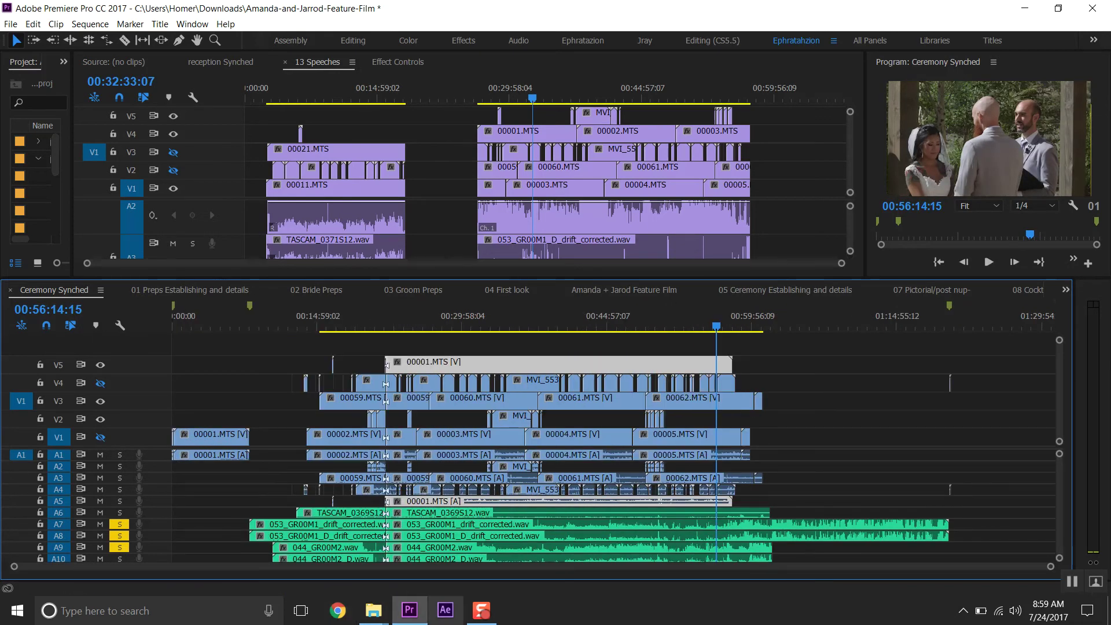
pyautogui.click(480, 556)
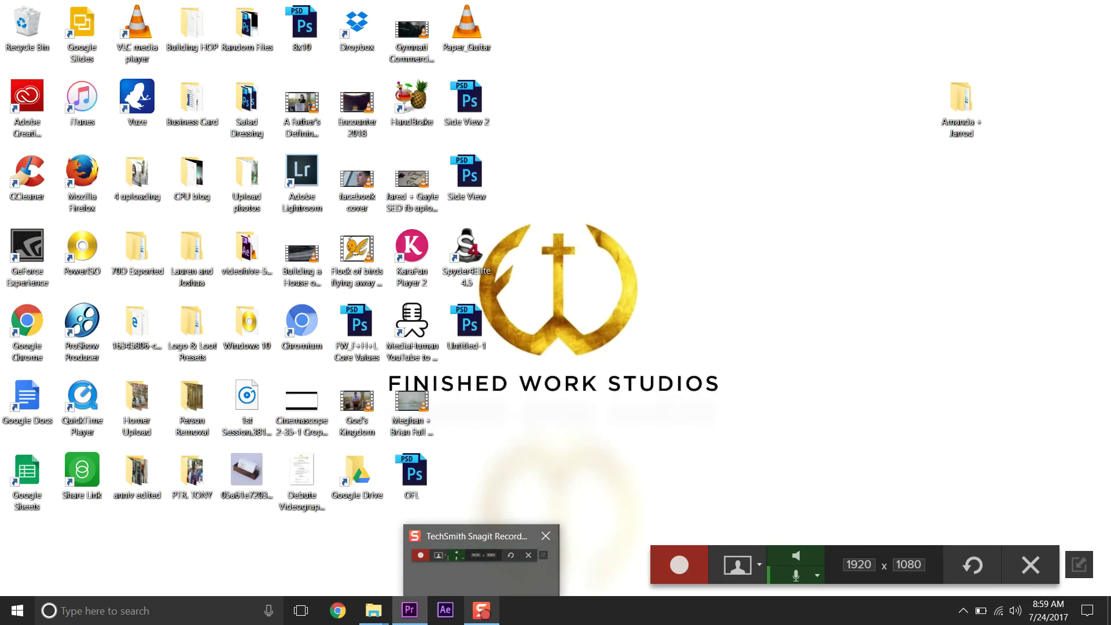